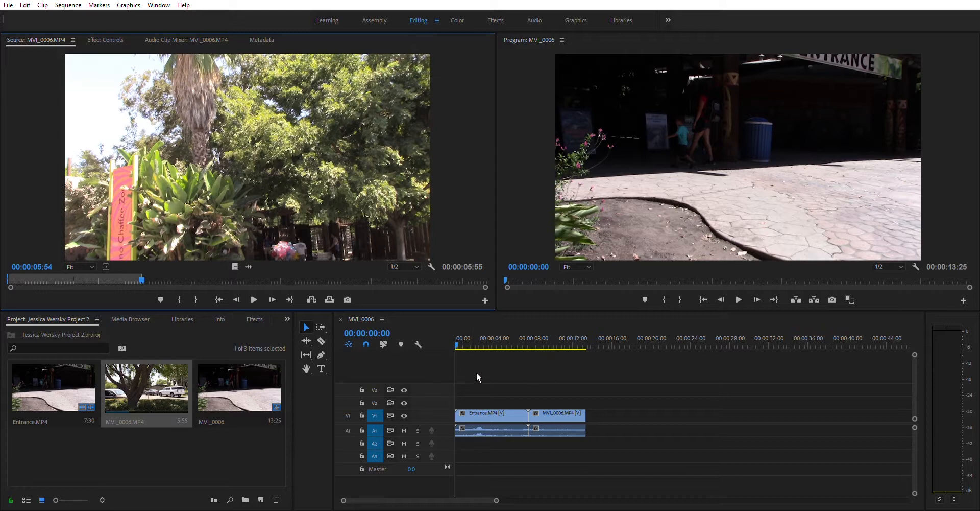
# Preview the MVI_0006.MP4 source clip and move the sequence playhead to 00:00:01:37
pyautogui.press('space')
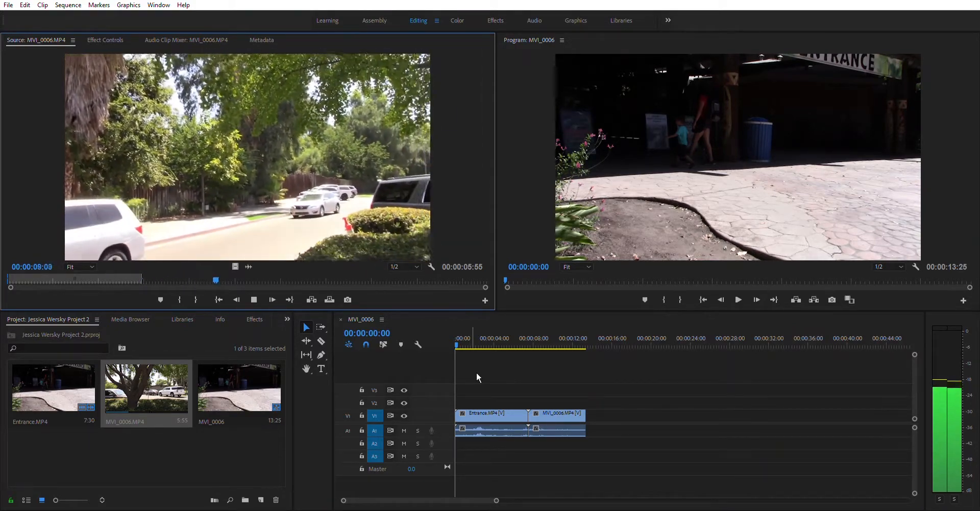
pyautogui.press('space')
pyautogui.moveTo(467, 346)
pyautogui.mouseDown()
pyautogui.moveTo(489, 347)
pyautogui.moveTo(472, 347)
pyautogui.mouseUp()
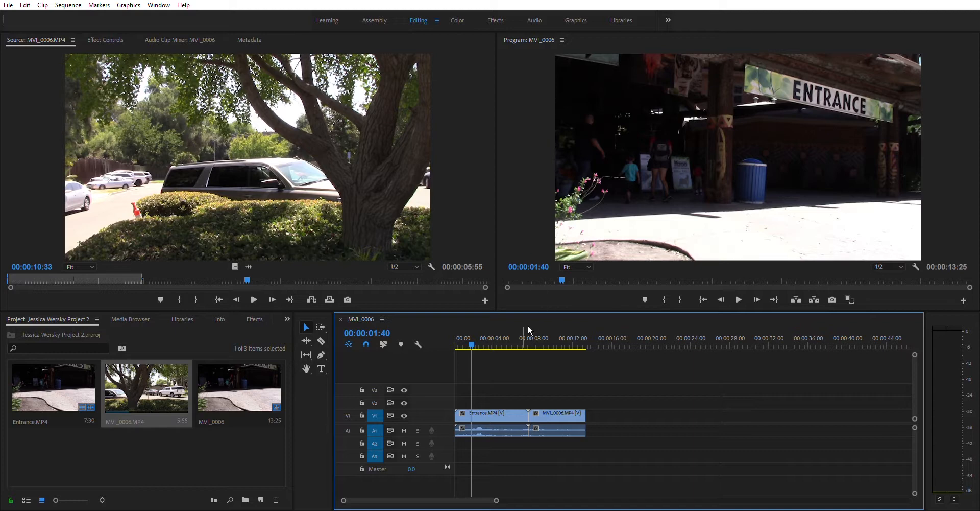
pyautogui.moveTo(472, 346)
pyautogui.mouseDown()
pyautogui.moveTo(550, 336)
pyautogui.moveTo(461, 327)
pyautogui.moveTo(480, 338)
pyautogui.moveTo(471, 338)
pyautogui.mouseUp()
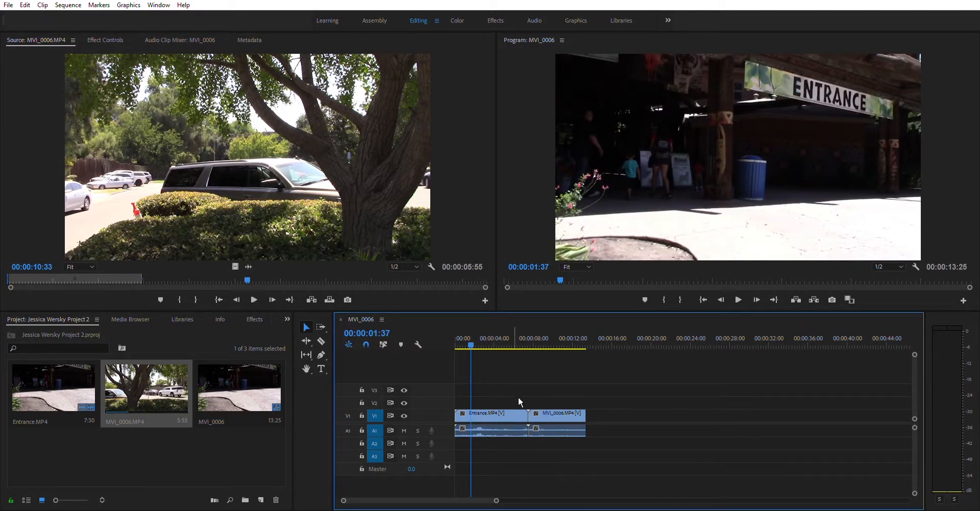
# Expand the Video 1 track and adjust its height so the clip thumbnails show at a moderate size
pyautogui.doubleClick(450, 406)
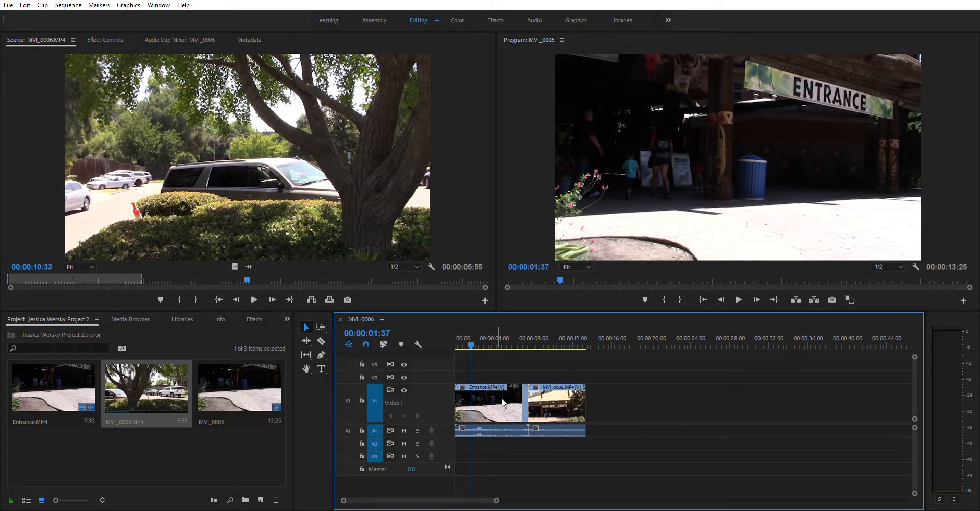
pyautogui.hotkey('ctrl', '=')
pyautogui.hotkey('ctrl', '=')
pyautogui.hotkey('ctrl', '=')
pyautogui.hotkey('ctrl', '=')
pyautogui.hotkey('ctrl', '=')
pyautogui.hotkey('ctrl', '=')
pyautogui.hotkey('ctrl', '=')
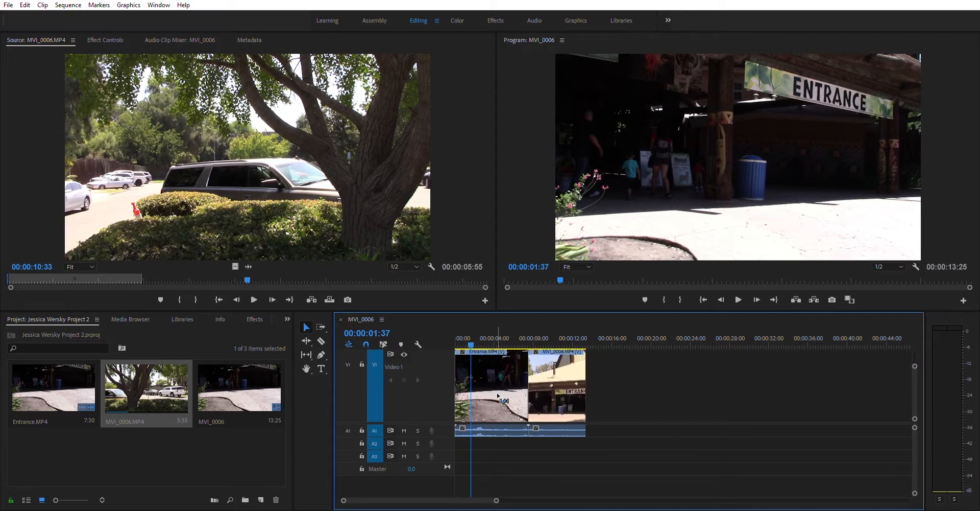
pyautogui.hotkey('ctrl', '-')
pyautogui.hotkey('ctrl', '-')
pyautogui.hotkey('ctrl', '-')
pyautogui.hotkey('ctrl', '-')
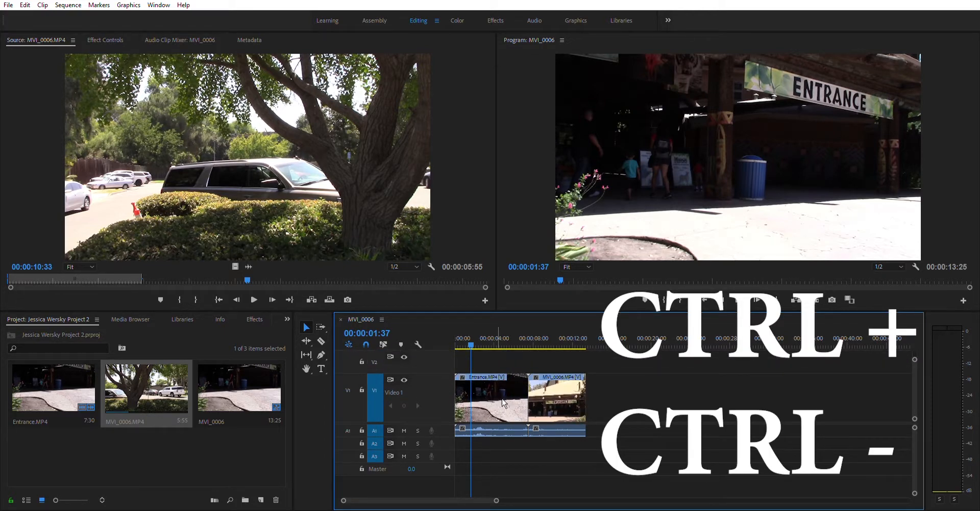
# Expand the Audio 1 track to show its waveforms, and try a taller Video 1 track before reducing its height again
pyautogui.doubleClick(447, 425)
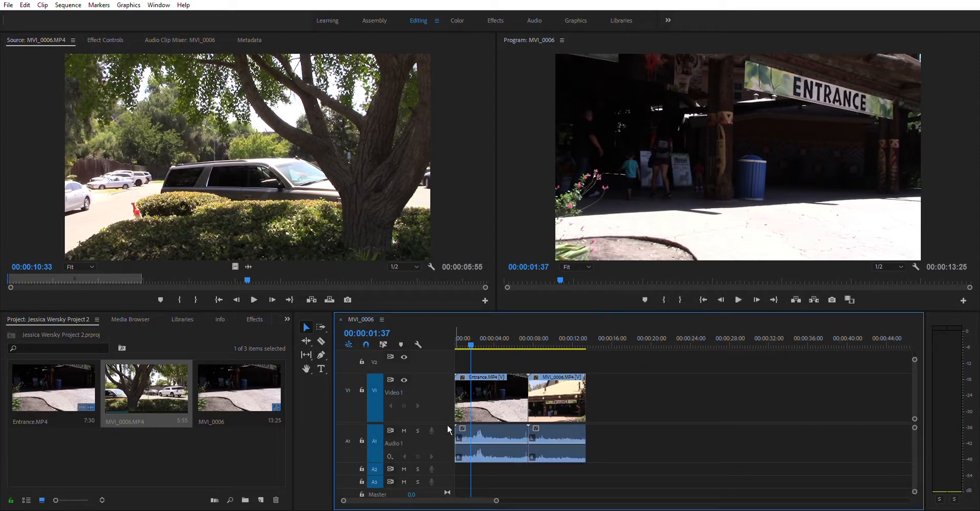
pyautogui.hotkey('ctrl', '=')
pyautogui.hotkey('ctrl', '=')
pyautogui.hotkey('ctrl', '=')
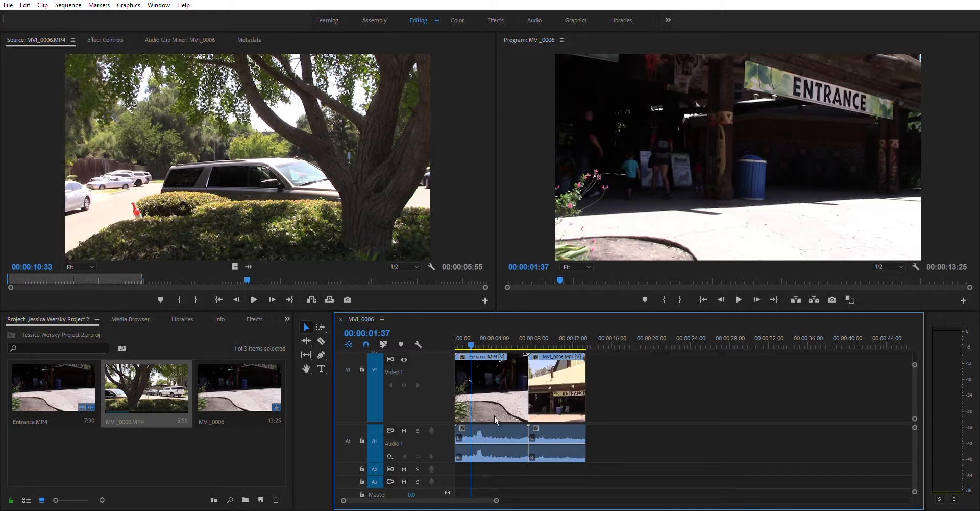
pyautogui.click(526, 435)
pyautogui.hotkey('ctrl', '=')
pyautogui.hotkey('ctrl', '=')
pyautogui.hotkey('ctrl', '=')
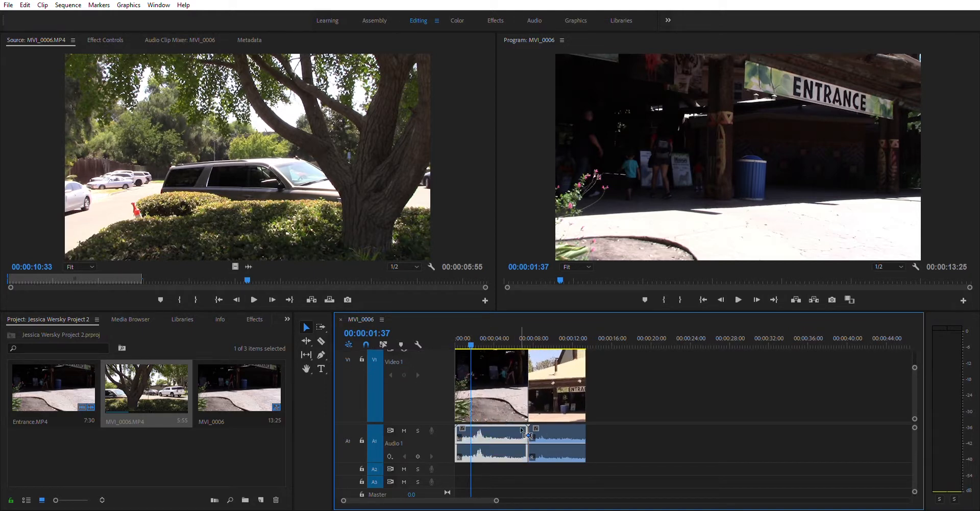
pyautogui.hotkey('ctrl', '-')
pyautogui.hotkey('ctrl', '-')
pyautogui.hotkey('ctrl', '-')
pyautogui.hotkey('ctrl', '-')
pyautogui.hotkey('ctrl', '-')
pyautogui.hotkey('ctrl', '-')
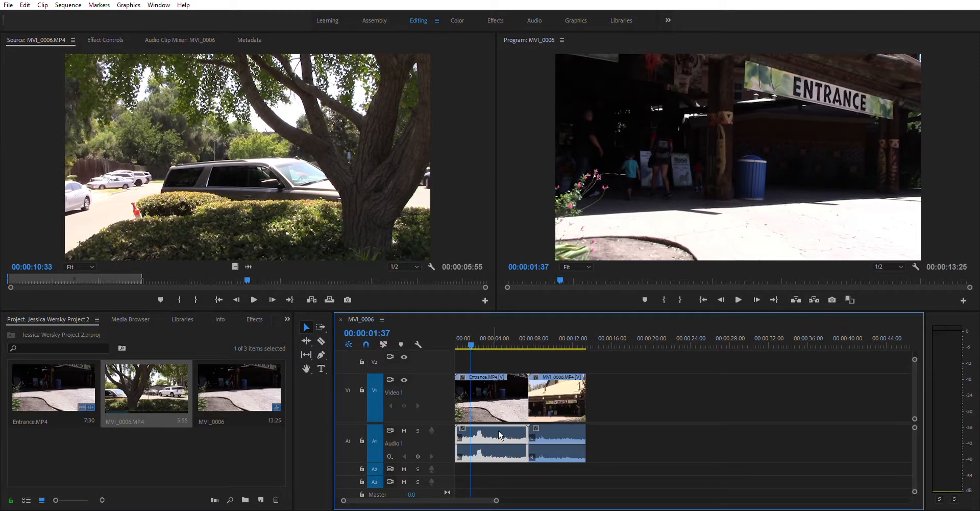
# Try moving the Entrance.MP4 audio clip separately from its video, and undo the move
pyautogui.click(686, 460)
pyautogui.click(503, 401)
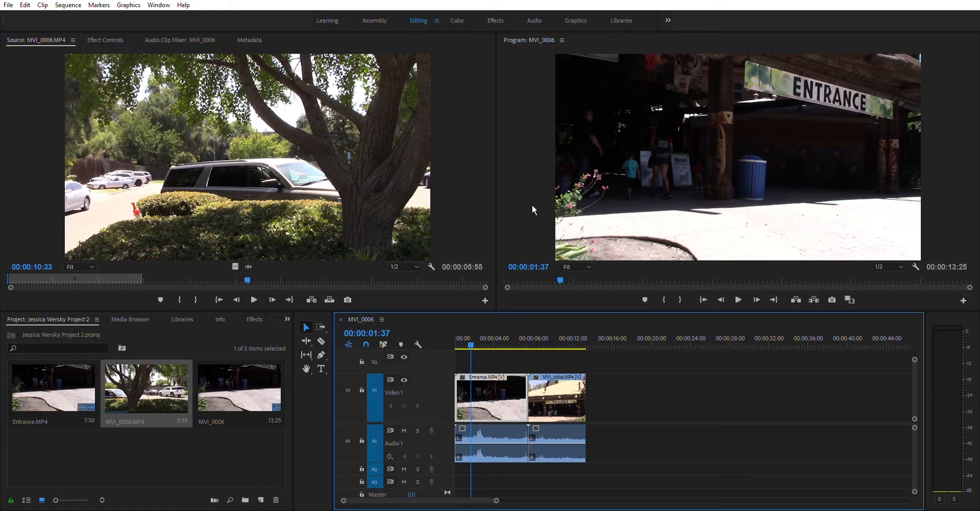
pyautogui.click(848, 453)
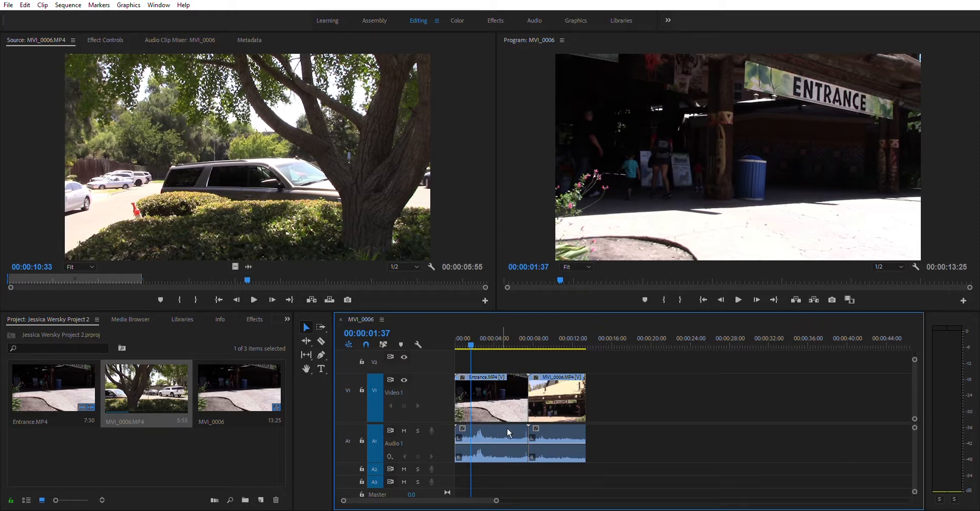
pyautogui.moveTo(502, 440); pyautogui.dragTo(647, 468)
pyautogui.hotkey('ctrl', 'z')
# Enlarge the timeline scale around the Entrance.MP4 clip and scrub through the loud peak in its audio between about 00:00:02:00 and 00:00:02:28
pyautogui.moveTo(496, 500); pyautogui.dragTo(462, 492)
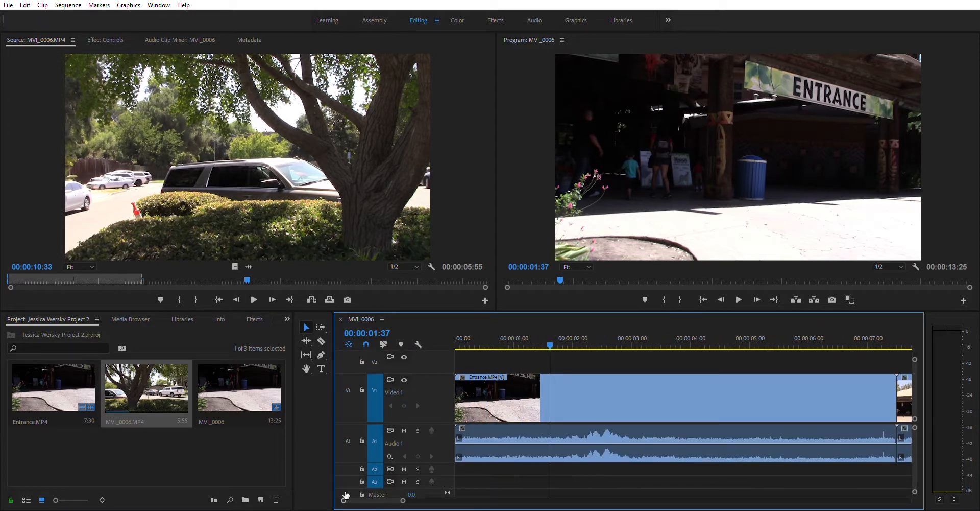
pyautogui.moveTo(385, 497)
pyautogui.mouseDown()
pyautogui.moveTo(419, 497)
pyautogui.moveTo(378, 499)
pyautogui.mouseUp()
pyautogui.moveTo(372, 501)
pyautogui.mouseDown()
pyautogui.moveTo(400, 501)
pyautogui.moveTo(357, 501)
pyautogui.mouseUp()
pyautogui.moveTo(556, 345)
pyautogui.mouseDown()
pyautogui.moveTo(610, 338)
pyautogui.moveTo(573, 338)
pyautogui.mouseUp()
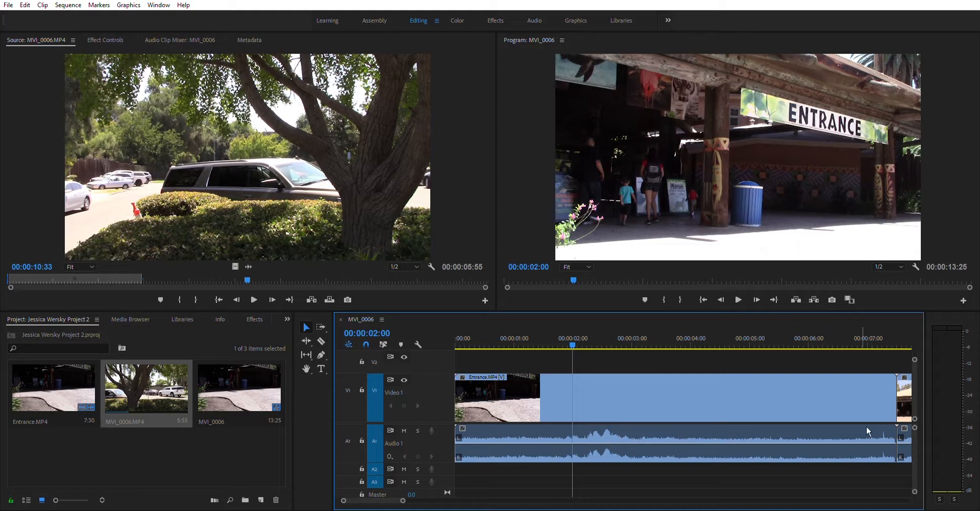
pyautogui.moveTo(576, 345)
pyautogui.mouseDown()
pyautogui.moveTo(480, 346)
pyautogui.moveTo(593, 346)
pyautogui.mouseUp()
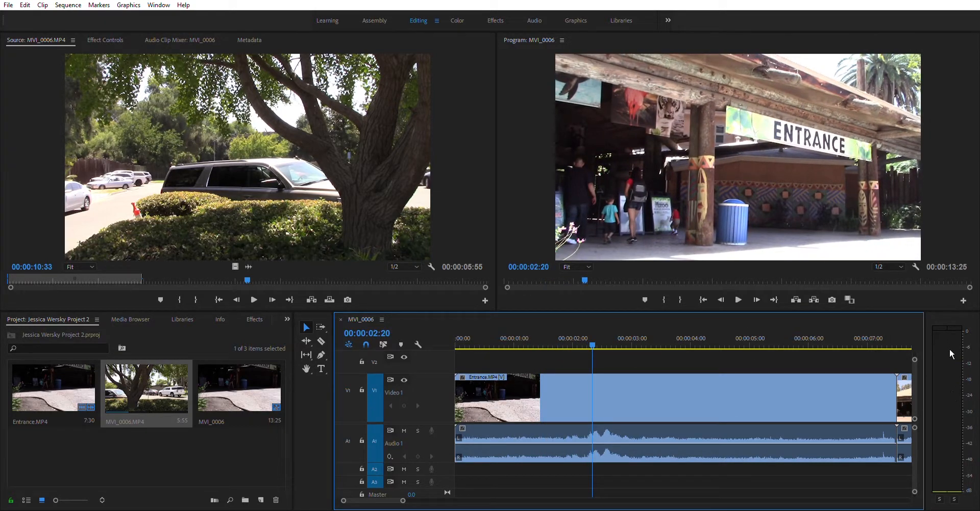
pyautogui.moveTo(594, 347)
pyautogui.mouseDown()
pyautogui.moveTo(560, 346)
pyautogui.moveTo(651, 347)
pyautogui.moveTo(609, 350)
pyautogui.mouseUp()
pyautogui.press('Right')
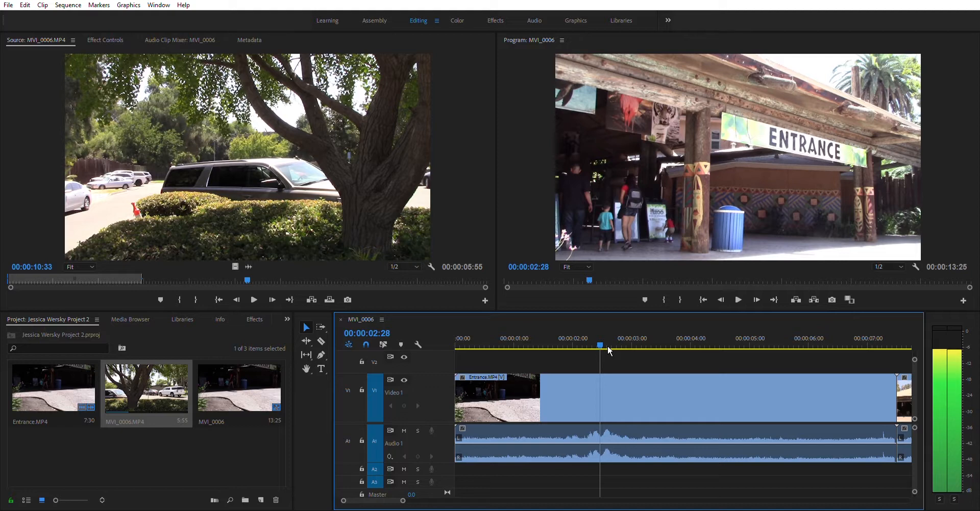
pyautogui.moveTo(608, 348); pyautogui.dragTo(583, 348)
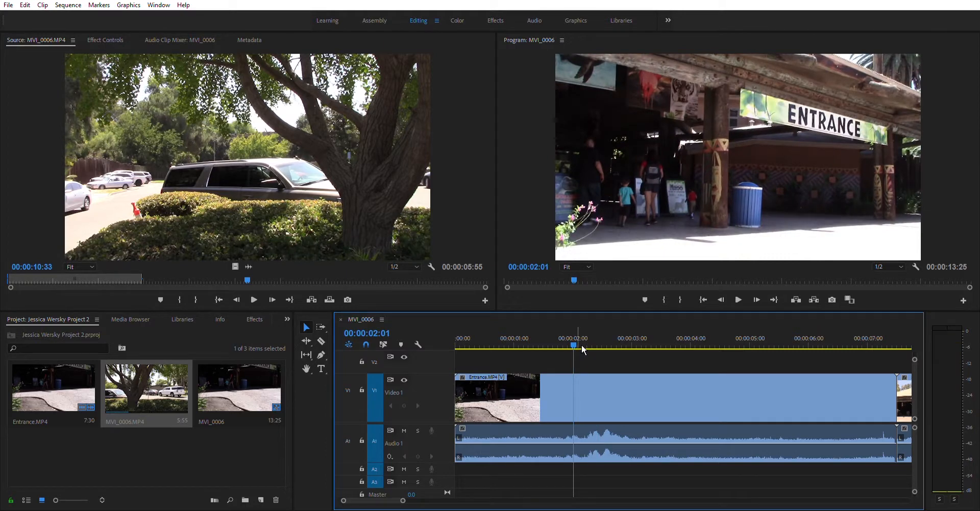
# Play the sequence through the loud peak of the Entrance.MP4 audio several times, and park the playhead at 00:00:01:50
pyautogui.press('space')
pyautogui.press('space')
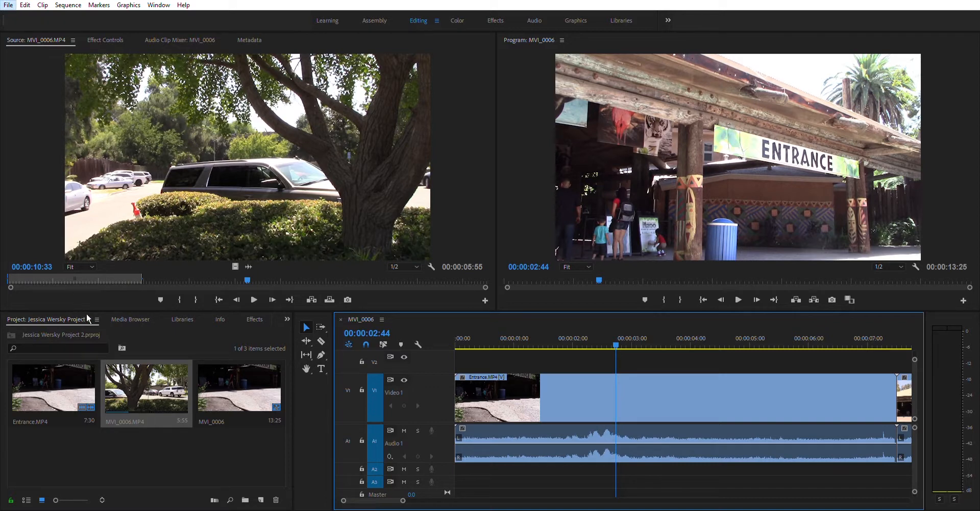
pyautogui.press('Right')
pyautogui.click(217, 331)
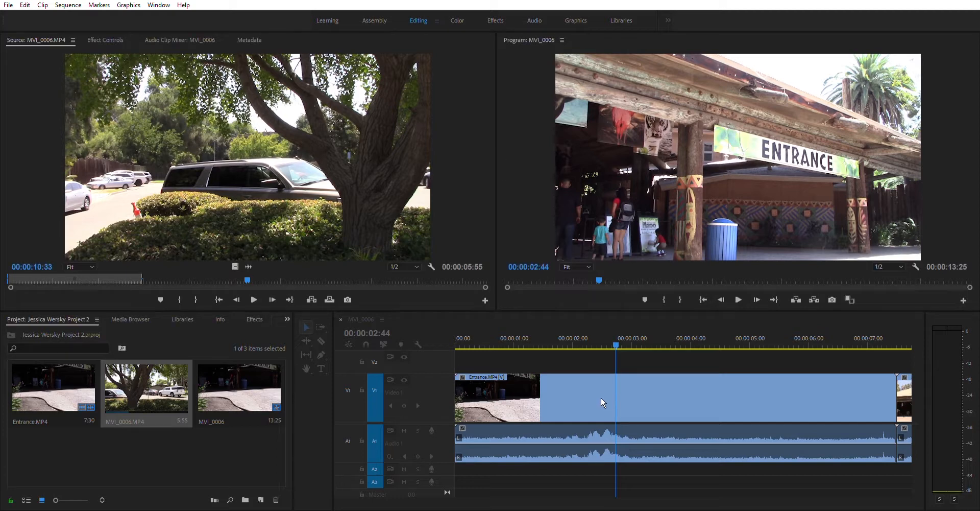
pyautogui.press('space')
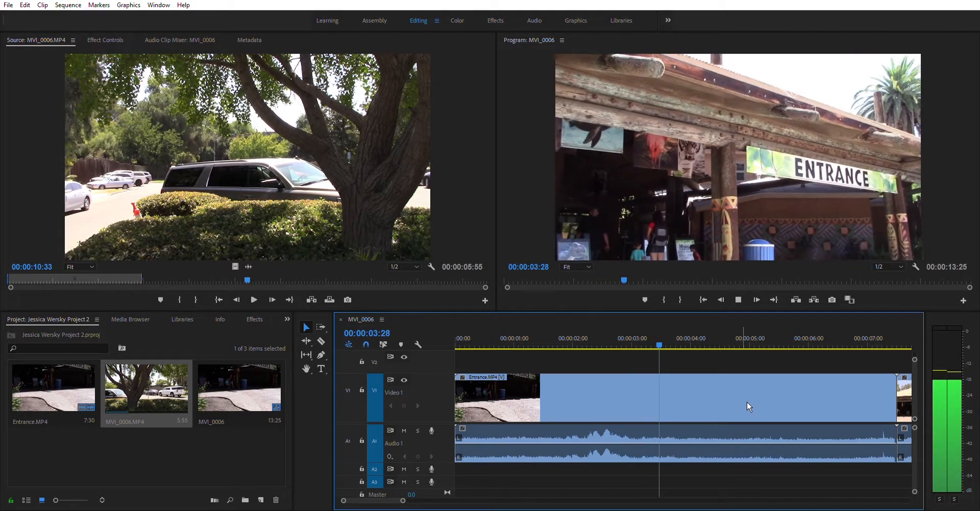
pyautogui.press('space')
pyautogui.click(521, 342)
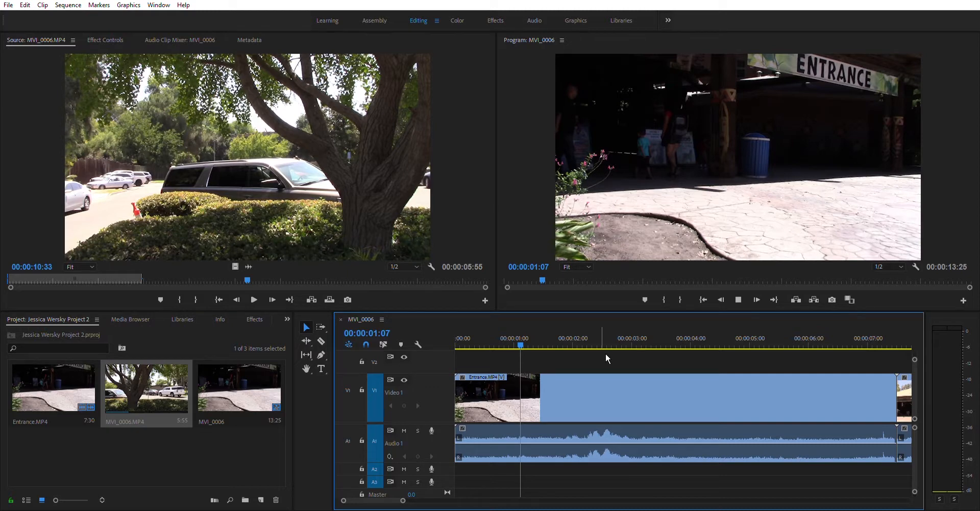
pyautogui.press('space')
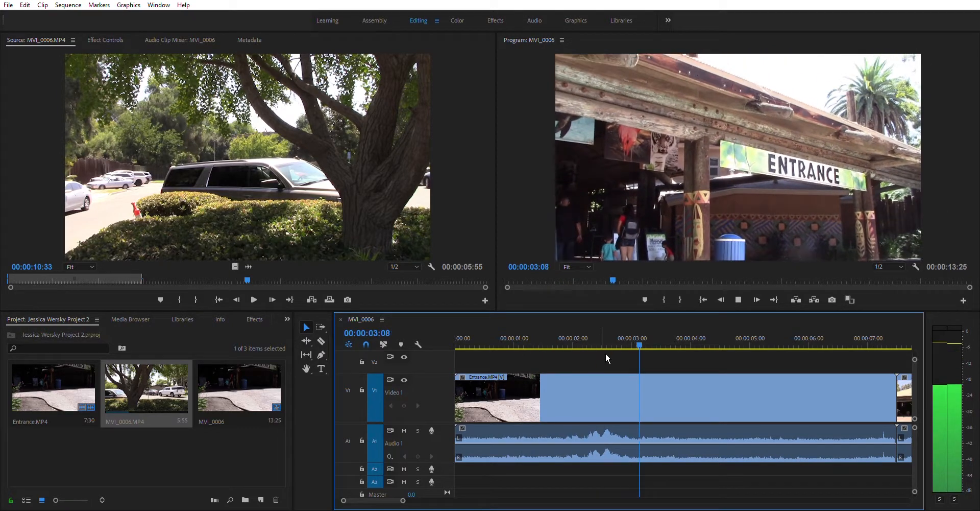
pyautogui.press('space')
pyautogui.moveTo(650, 337); pyautogui.dragTo(570, 349)
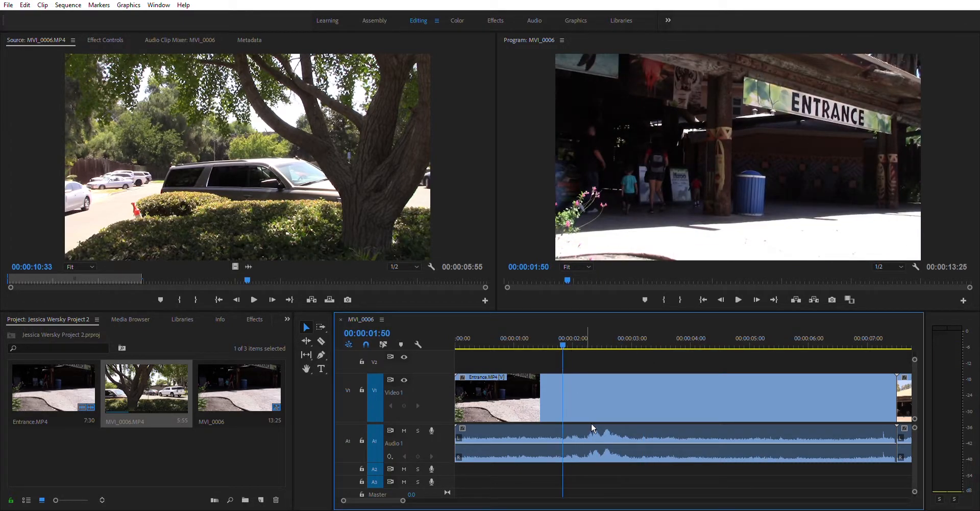
# Add a volume keyframe to the Entrance.MP4 audio at 00:00:02:07, just before the loud peak
pyautogui.moveTo(404, 496); pyautogui.dragTo(397, 494)
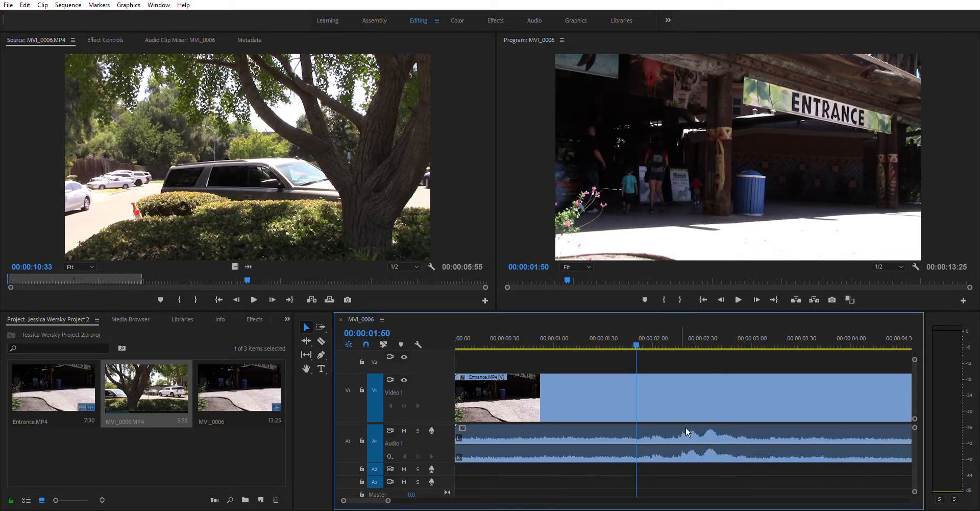
pyautogui.moveTo(366, 498); pyautogui.dragTo(366, 498)
pyautogui.click(656, 345)
pyautogui.click(666, 345)
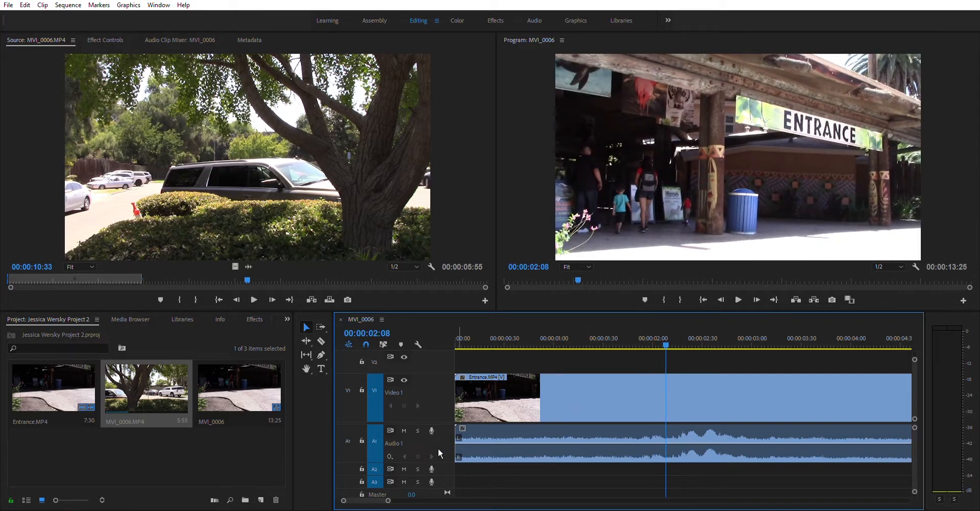
pyautogui.click(671, 433)
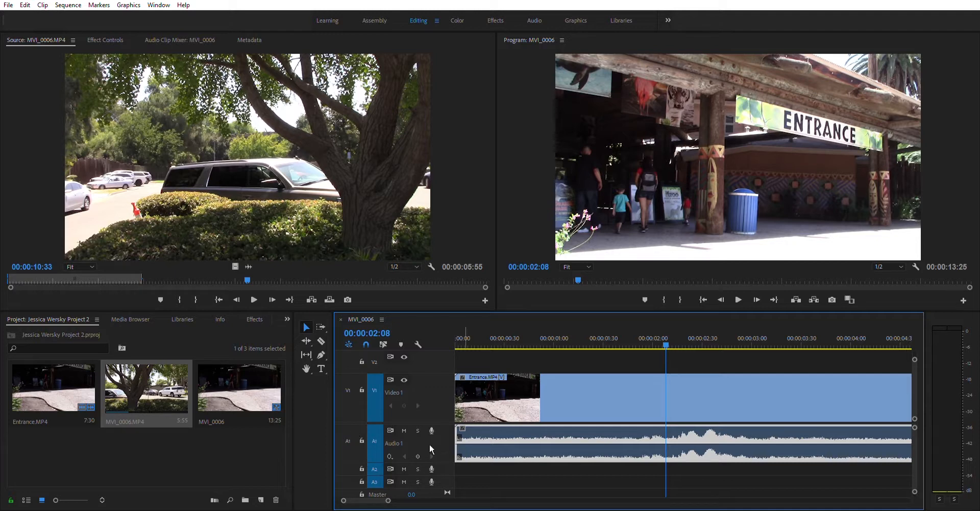
pyautogui.moveTo(671, 340)
pyautogui.mouseDown()
pyautogui.moveTo(688, 341)
pyautogui.moveTo(669, 341)
pyautogui.mouseUp()
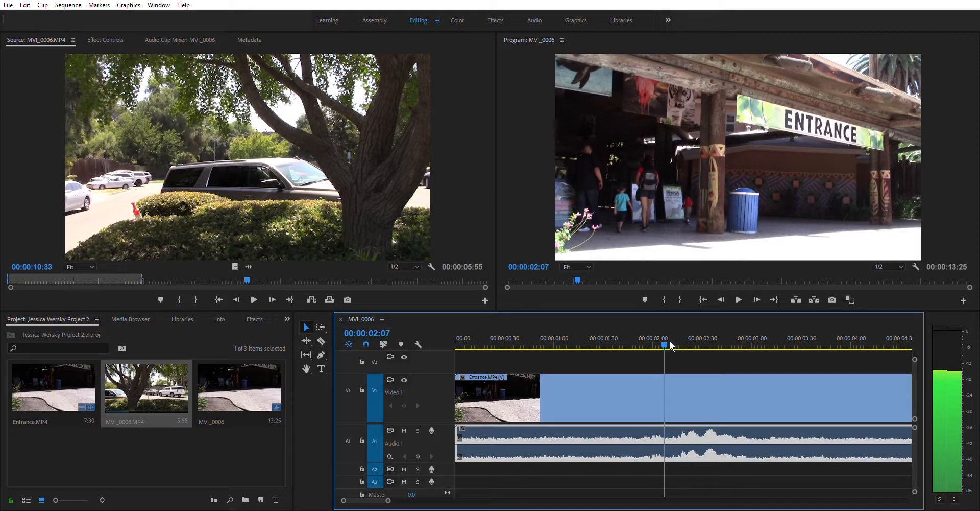
pyautogui.click(423, 453)
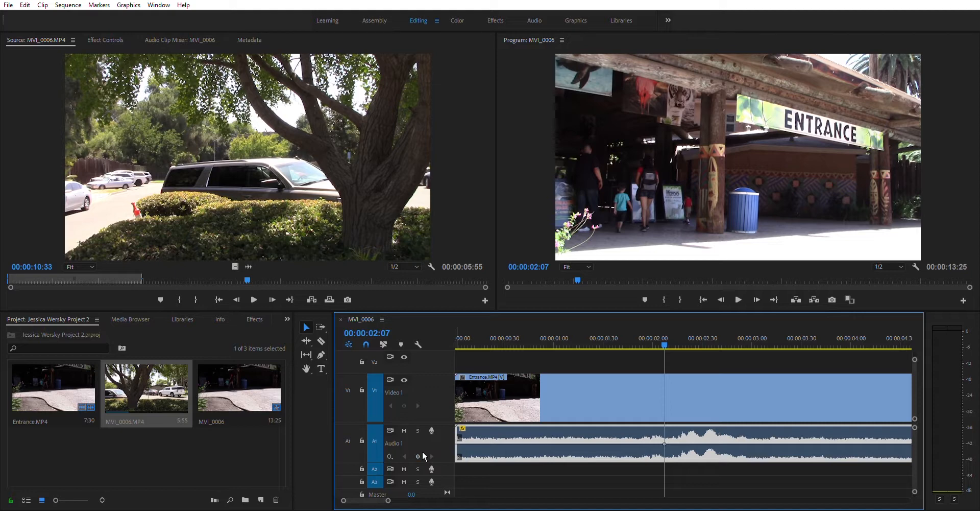
# Add a second volume keyframe at 00:00:02:23, lower it well below the first, and shift it slightly earlier to reduce the peak
pyautogui.moveTo(670, 342); pyautogui.dragTo(698, 341)
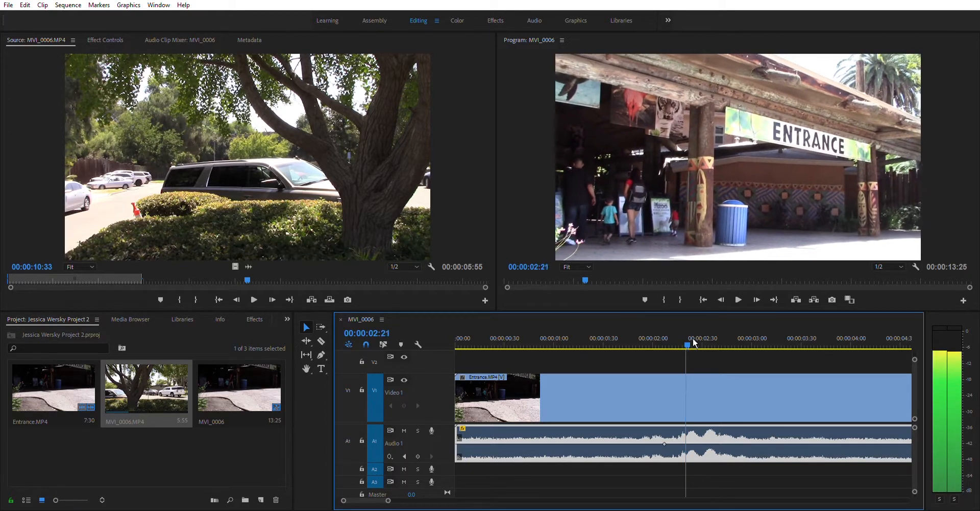
pyautogui.click(418, 455)
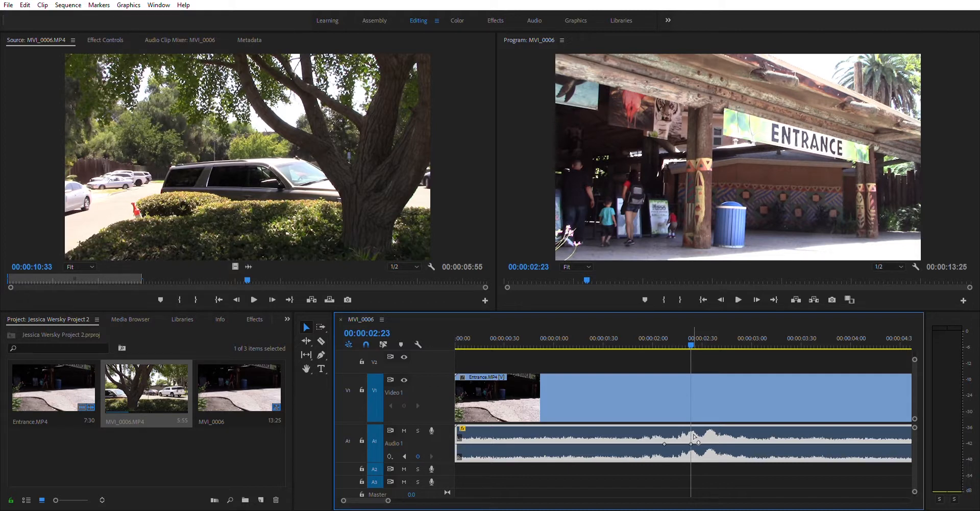
pyautogui.moveTo(691, 443); pyautogui.dragTo(676, 458)
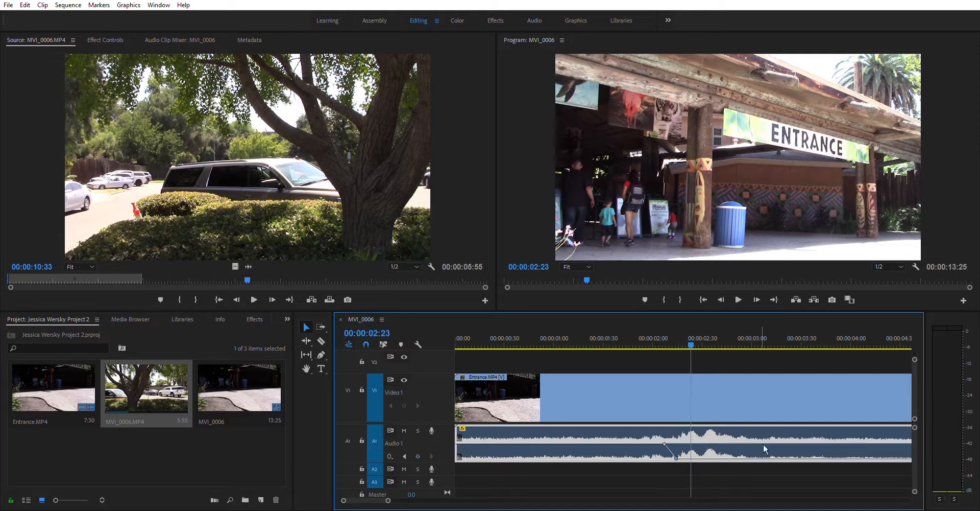
# Add volume keyframes at 00:00:02:42 and 00:00:02:50, raise the last one to end the dip, and play back from 00:00:01:46
pyautogui.moveTo(700, 341); pyautogui.dragTo(722, 341)
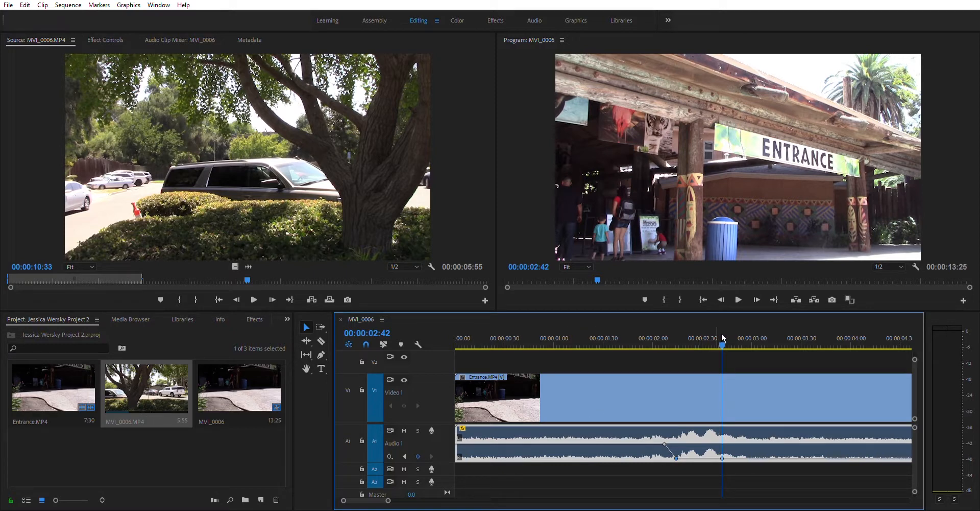
pyautogui.moveTo(727, 341)
pyautogui.mouseDown()
pyautogui.moveTo(744, 341)
pyautogui.moveTo(735, 342)
pyautogui.mouseUp()
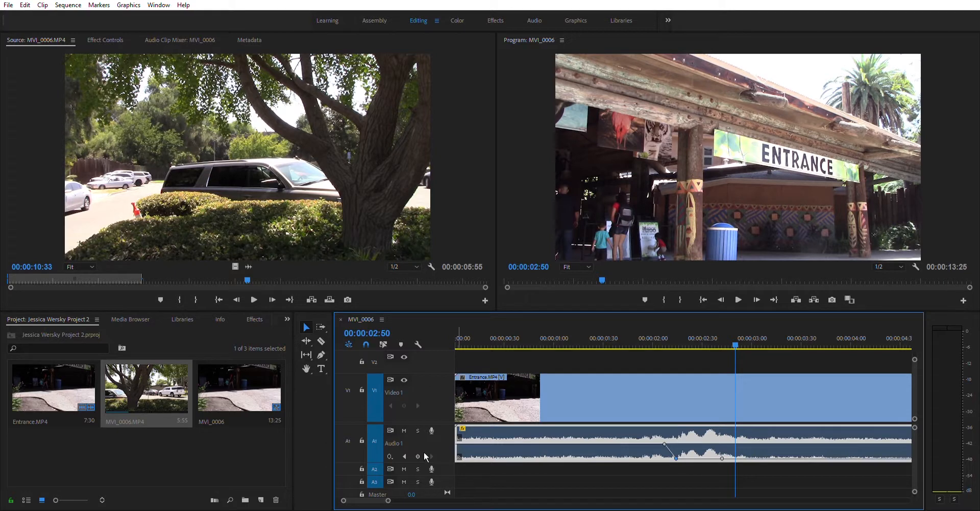
pyautogui.moveTo(735, 458); pyautogui.dragTo(741, 438)
pyautogui.moveTo(746, 342); pyautogui.dragTo(634, 353)
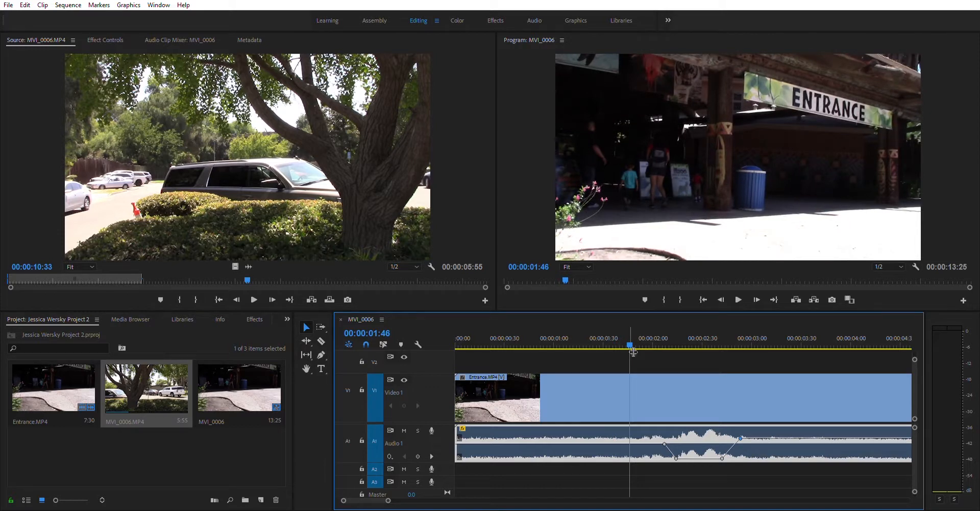
pyautogui.press('space')
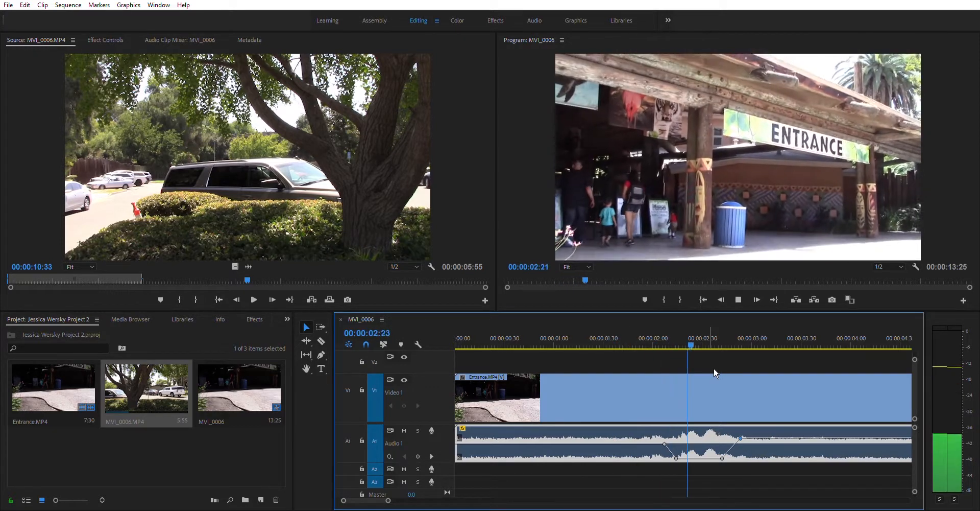
# Finish playing the lowered peak, and replay the clip briefly from 00:00:01:02 to find a quiet stretch of audio before it
pyautogui.press('space')
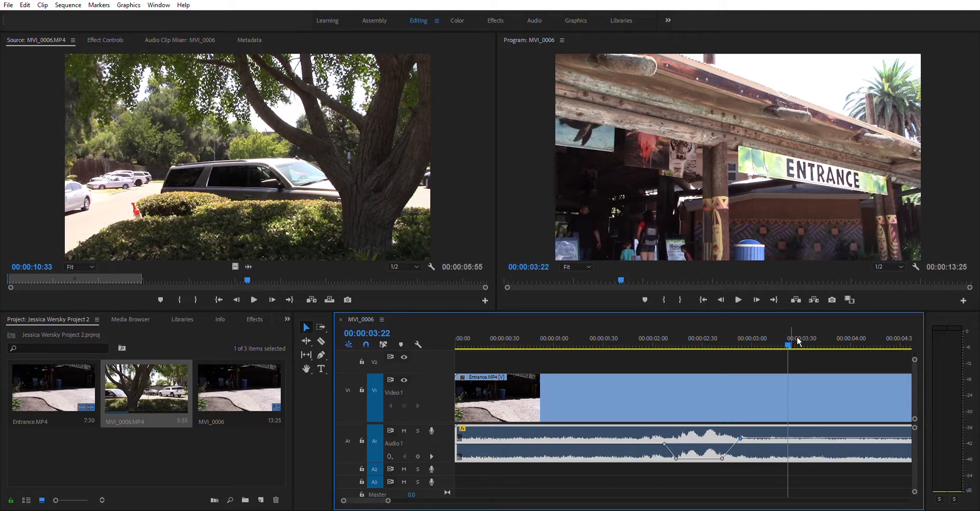
pyautogui.moveTo(789, 345); pyautogui.dragTo(564, 353)
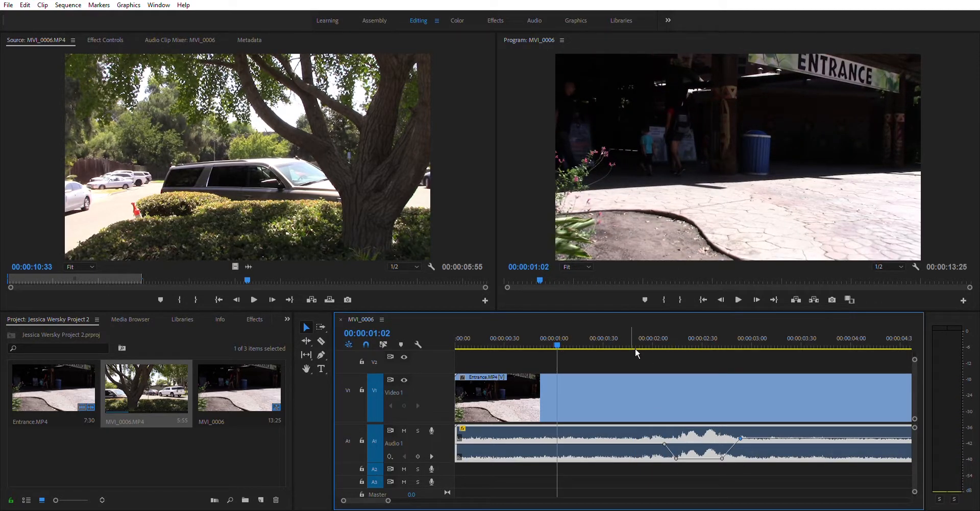
pyautogui.press('space')
pyautogui.press('space')
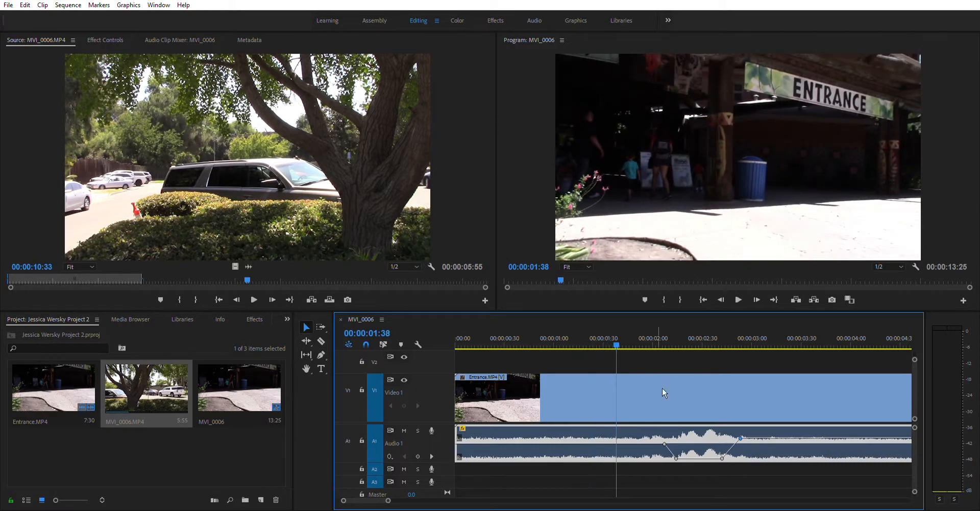
# Cut the Entrance.MP4 audio with the Razor tool at 00:00:01:21 and 00:00:01:58 to isolate a short quiet piece
pyautogui.moveTo(613, 348); pyautogui.dragTo(593, 347)
pyautogui.click(322, 340)
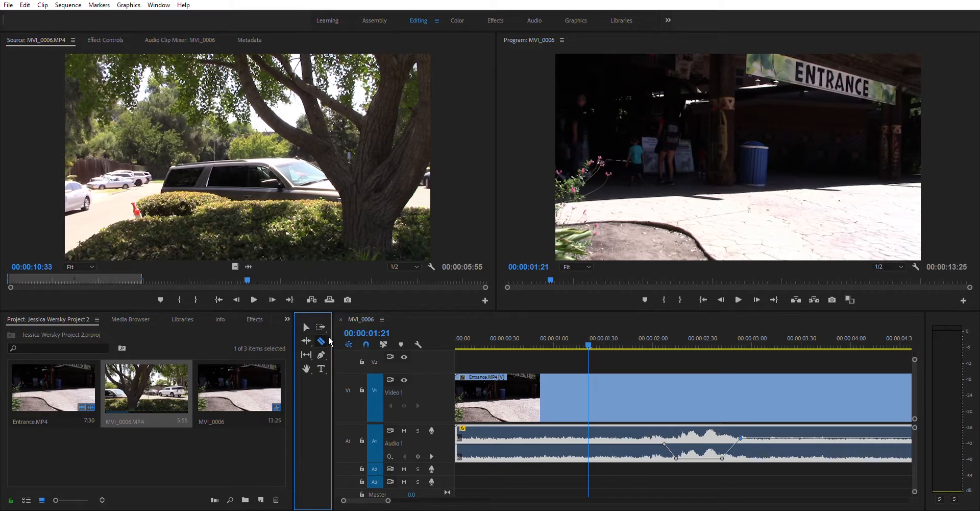
pyautogui.click(590, 433)
pyautogui.moveTo(590, 344); pyautogui.dragTo(650, 345)
pyautogui.click(651, 433)
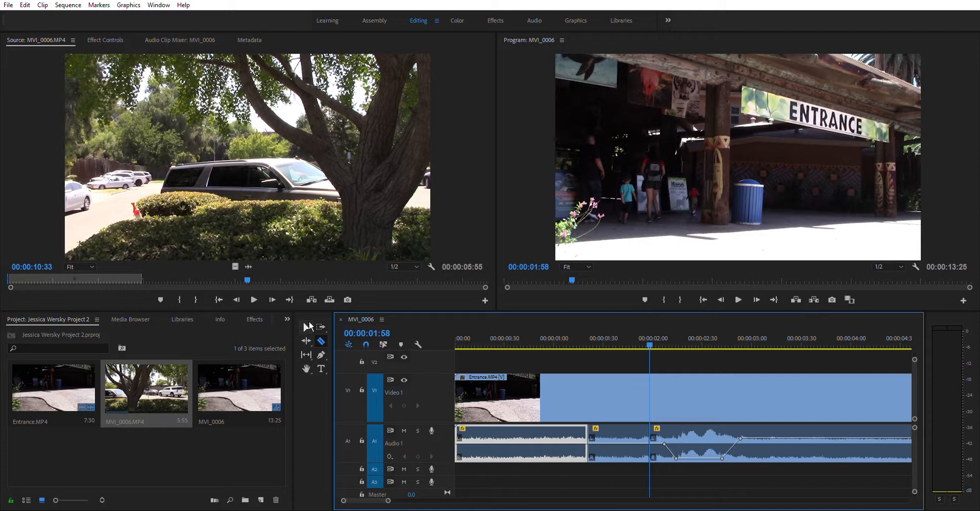
pyautogui.press('v')
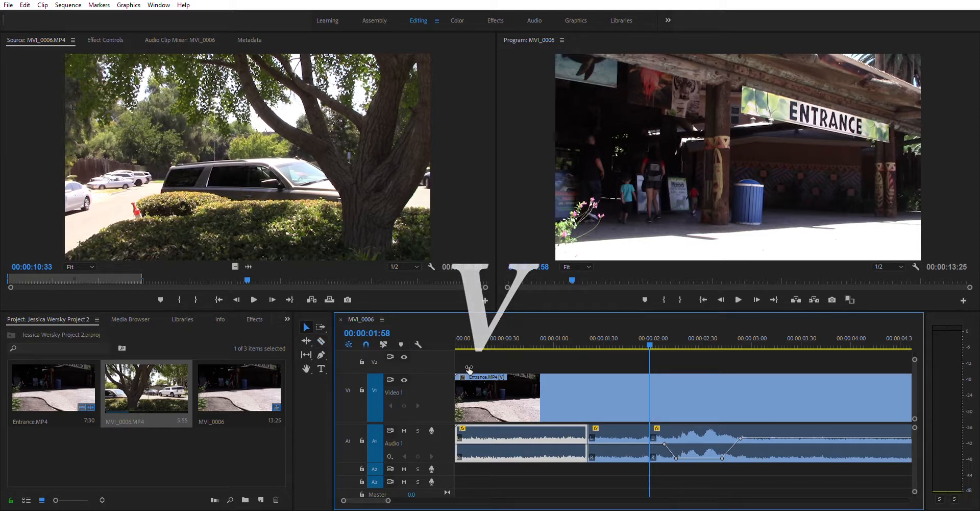
# Duplicate the isolated audio piece onto track A2, place the copy beneath the volume dip, and extend its start back to 00:00:01:58
pyautogui.click(620, 435)
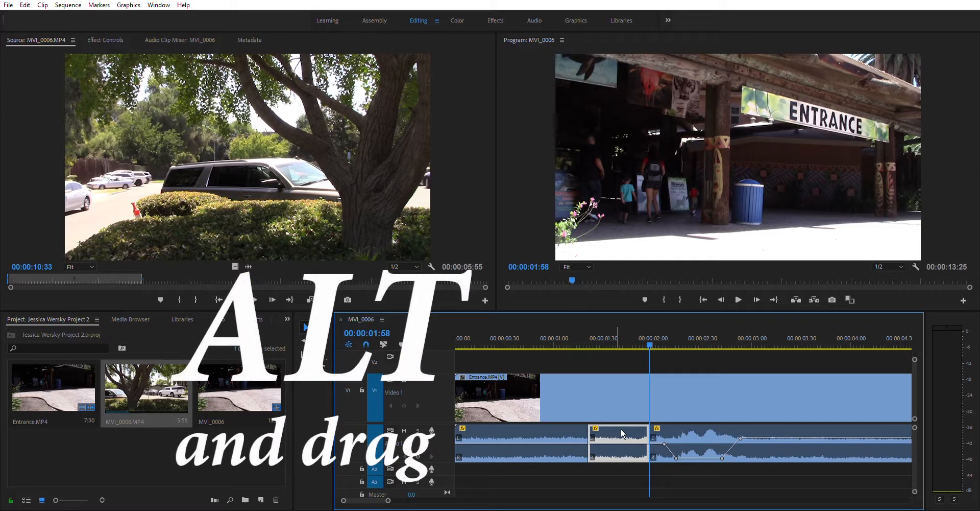
pyautogui.moveTo(622, 426); pyautogui.dragTo(626, 469)
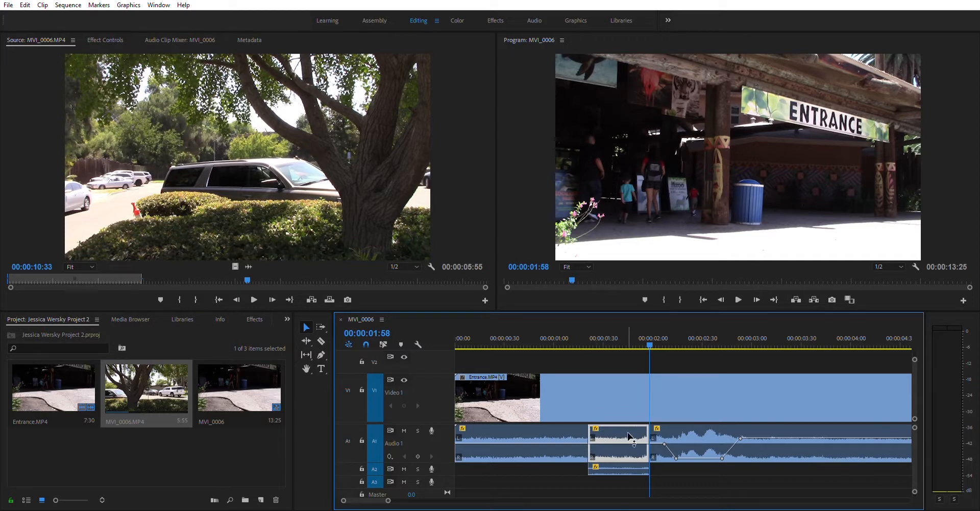
pyautogui.click(629, 465)
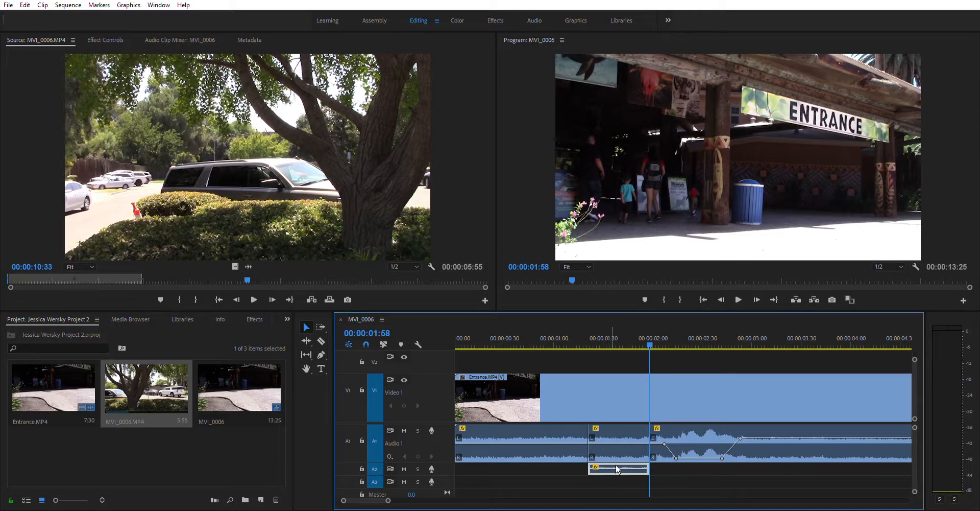
pyautogui.moveTo(619, 464); pyautogui.dragTo(712, 465)
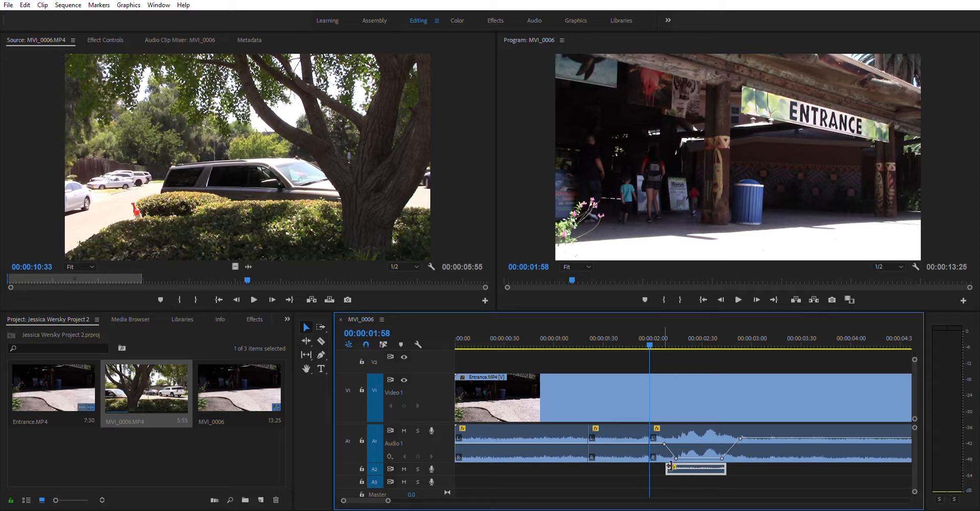
pyautogui.moveTo(667, 467)
pyautogui.mouseDown()
pyautogui.moveTo(651, 468)
pyautogui.moveTo(711, 465)
pyautogui.moveTo(651, 467)
pyautogui.mouseUp()
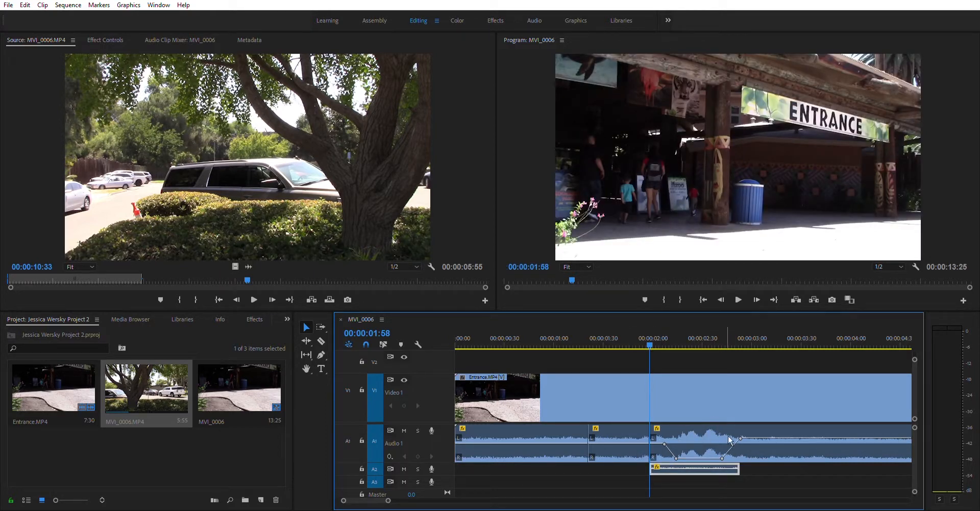
# Play the sequence from just before the A2 audio copy to check how it fills the volume dip
pyautogui.moveTo(650, 345); pyautogui.dragTo(630, 345)
pyautogui.press('space')
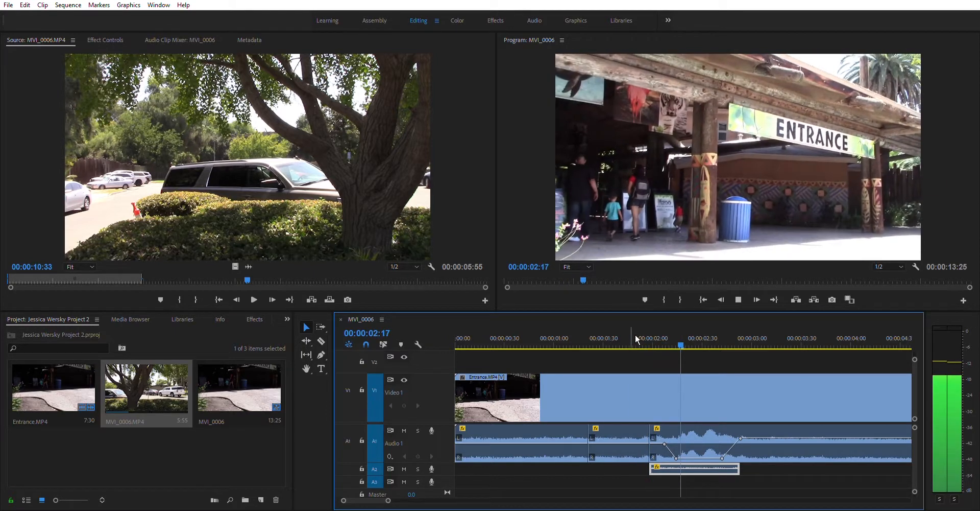
pyautogui.press('space')
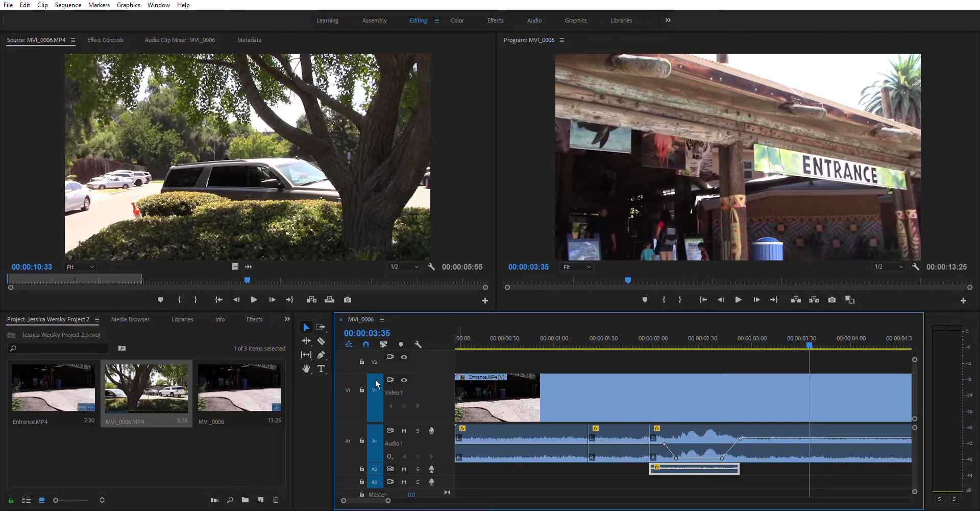
# Apply the Constant Gain crossfade from the audio transitions to the start of the A2 audio copy
pyautogui.click(264, 318)
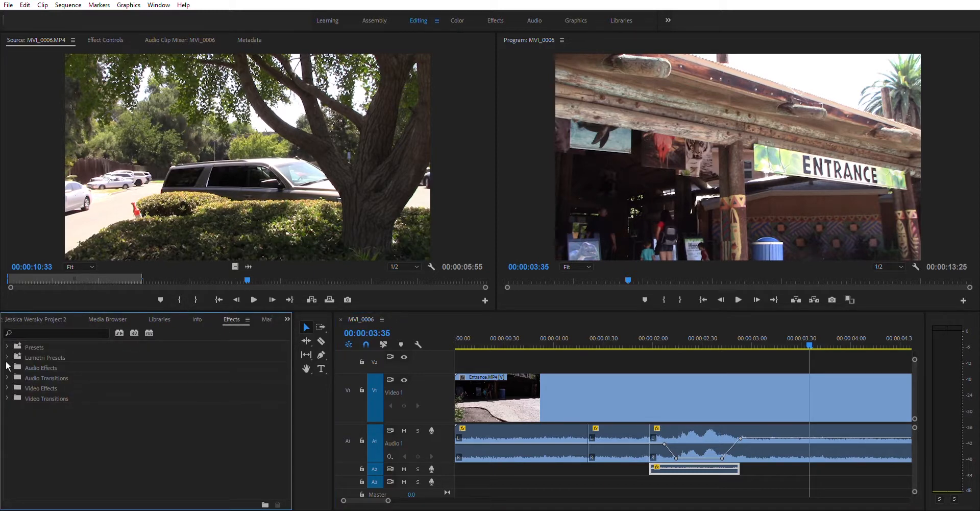
pyautogui.click(8, 367)
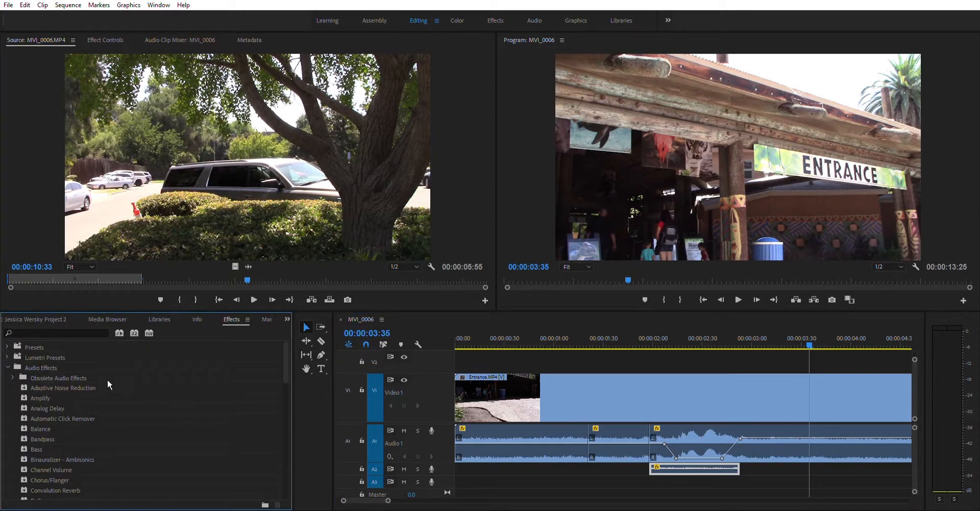
pyautogui.click(14, 365)
pyautogui.click(15, 376)
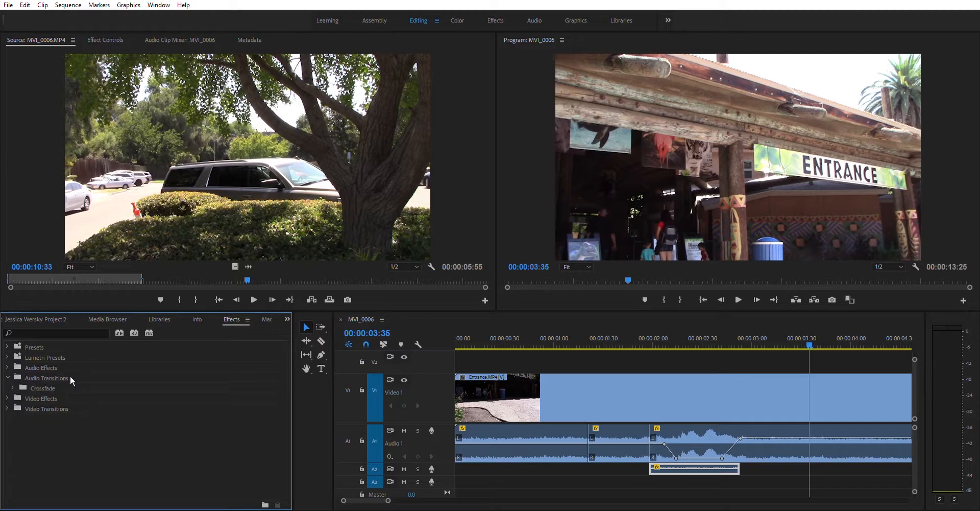
pyautogui.doubleClick(29, 387)
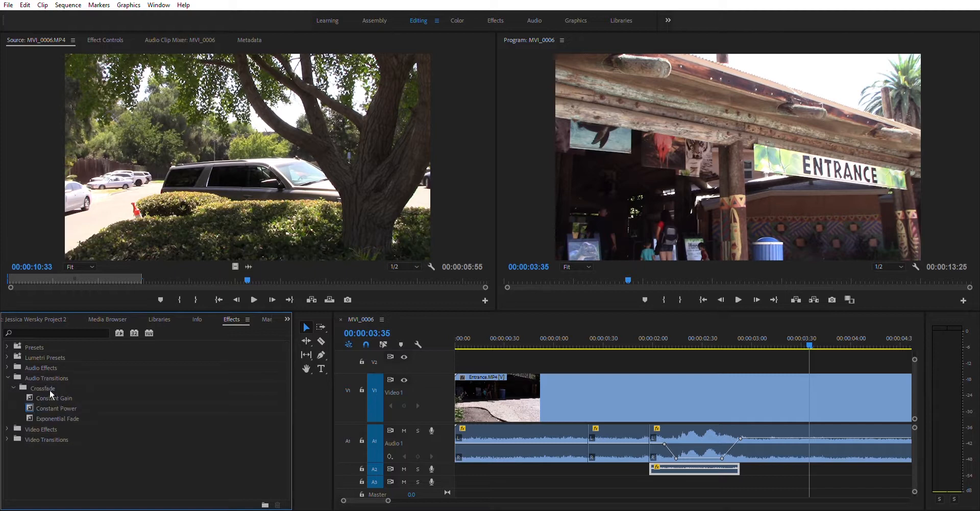
pyautogui.click(48, 393)
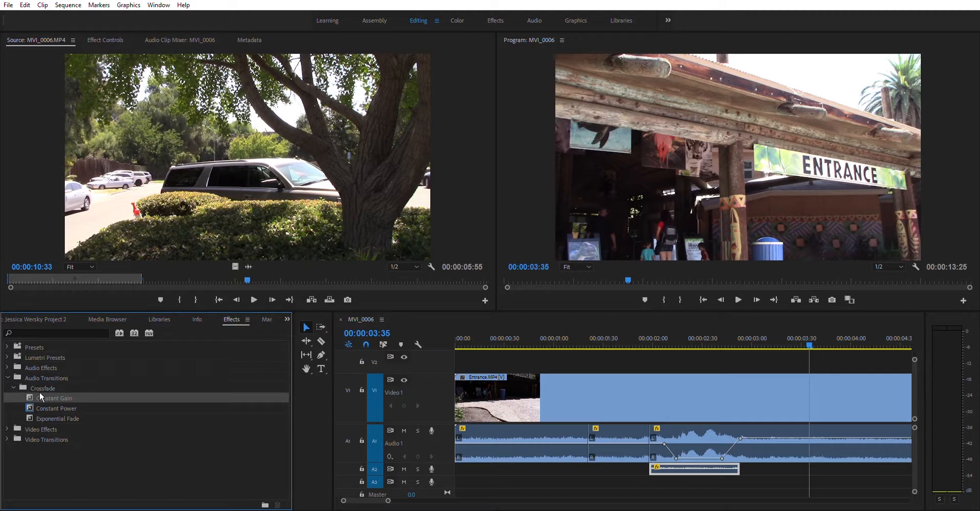
pyautogui.moveTo(36, 391); pyautogui.dragTo(664, 467)
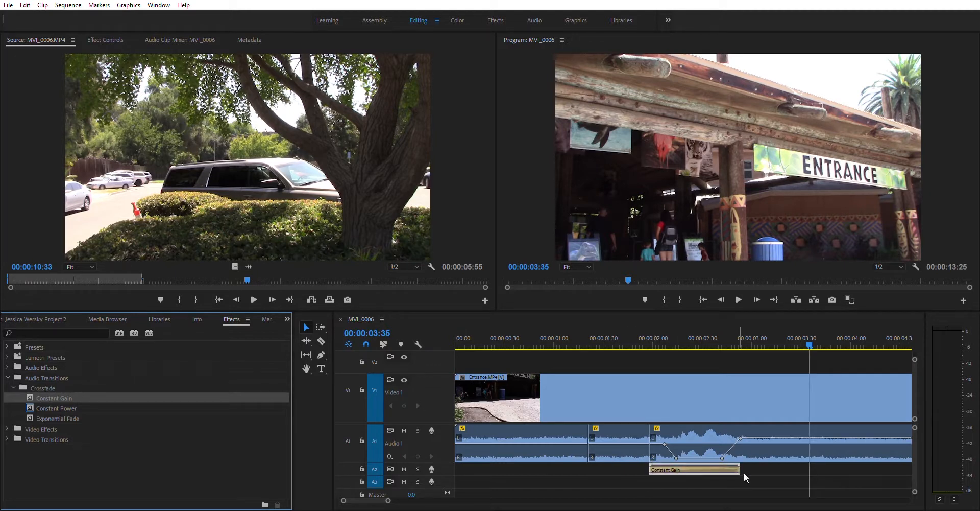
# Shorten the Constant Gain fade at the start of the A2 copy and add another Constant Gain fade at its end
pyautogui.click(394, 492)
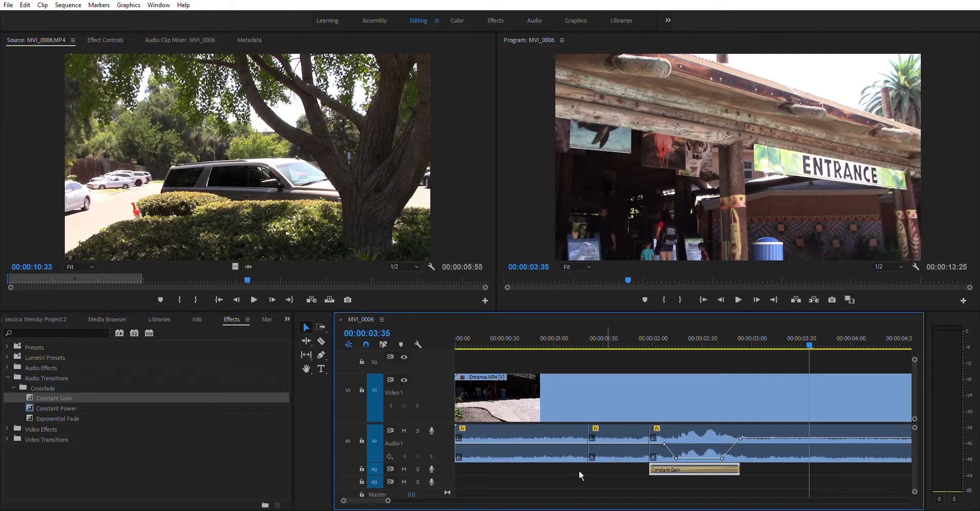
pyautogui.moveTo(389, 499)
pyautogui.mouseDown()
pyautogui.moveTo(405, 497)
pyautogui.moveTo(392, 499)
pyautogui.mouseUp()
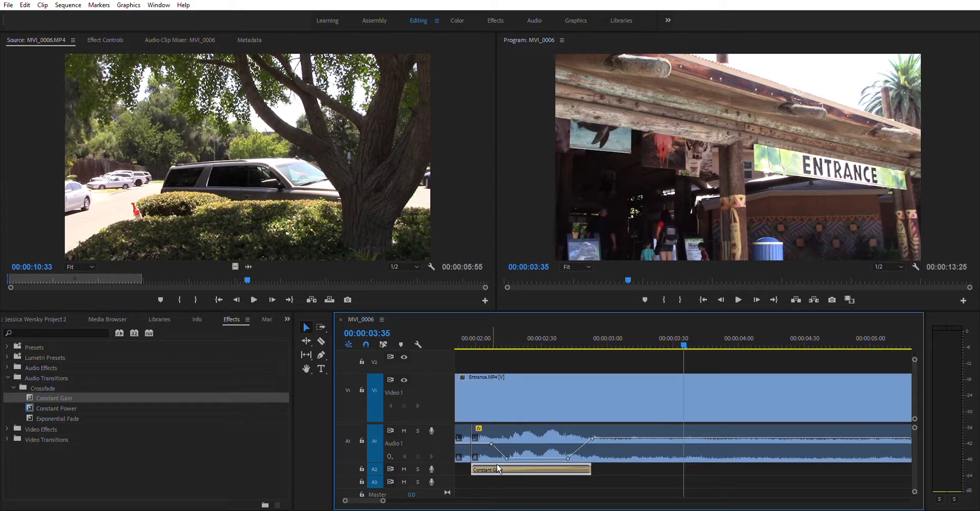
pyautogui.moveTo(590, 468); pyautogui.dragTo(492, 464)
pyautogui.moveTo(57, 398); pyautogui.dragTo(584, 466)
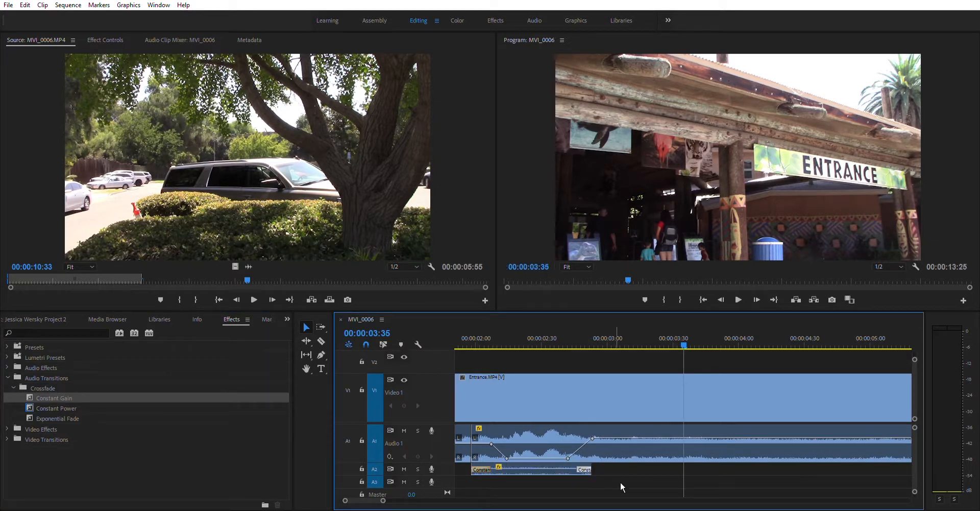
# Play the sequence repeatedly from before the A2 copy to past its end, the last time from 00:00:01:18, to check the audio blend
pyautogui.moveTo(376, 499); pyautogui.dragTo(375, 500)
pyautogui.click(529, 347)
pyautogui.moveTo(533, 349); pyautogui.dragTo(514, 343)
pyautogui.press('space')
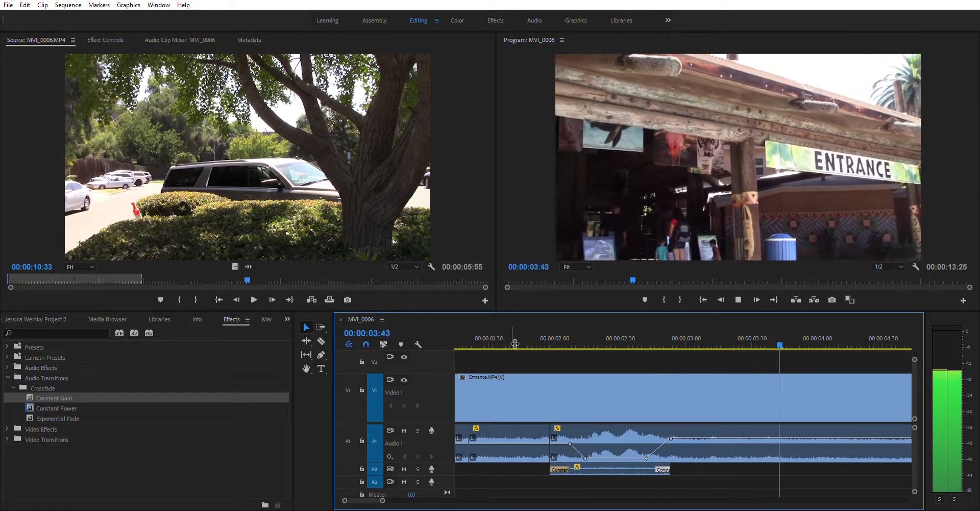
pyautogui.press('space')
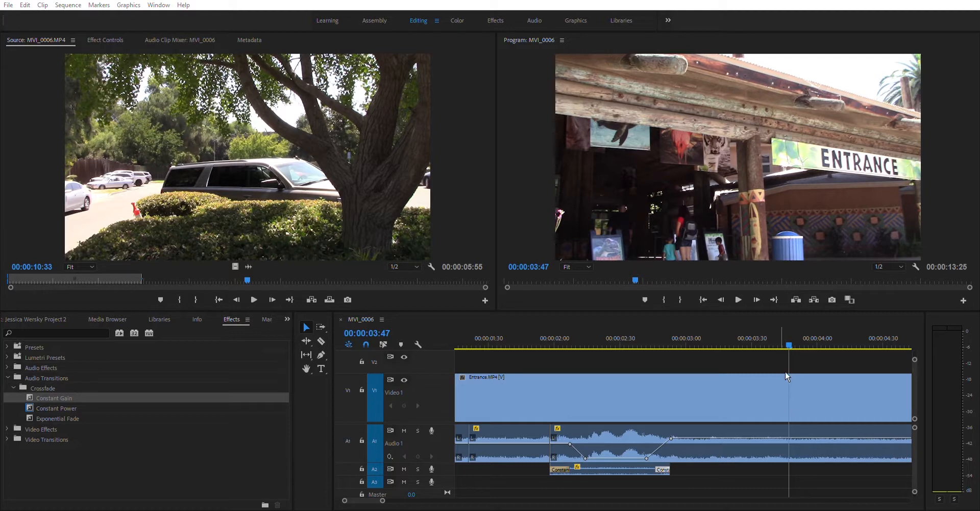
pyautogui.moveTo(794, 346); pyautogui.dragTo(530, 339)
pyautogui.press('space')
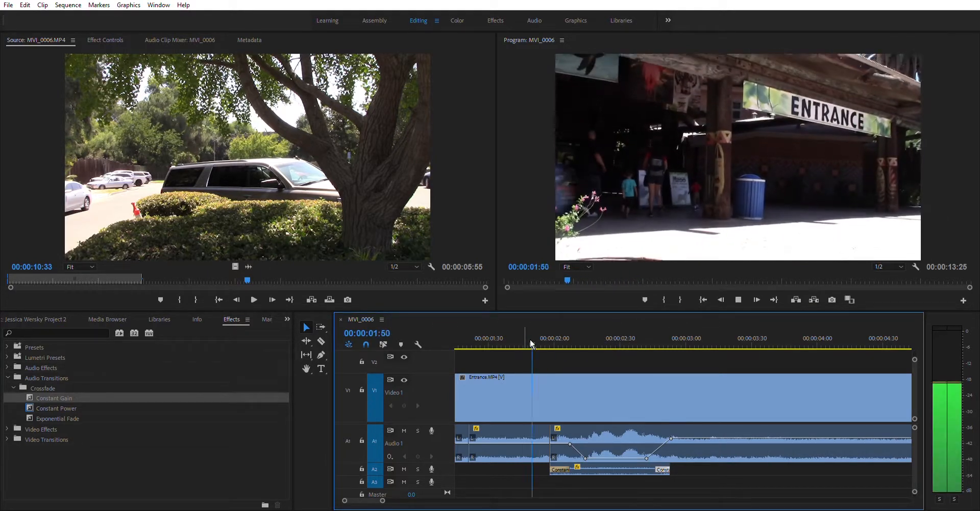
pyautogui.press('space')
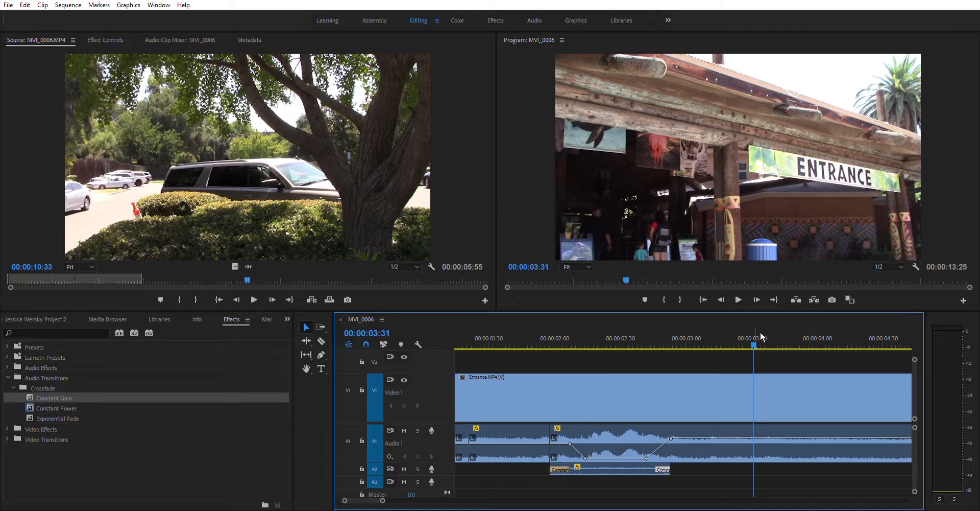
pyautogui.moveTo(755, 343); pyautogui.dragTo(464, 344)
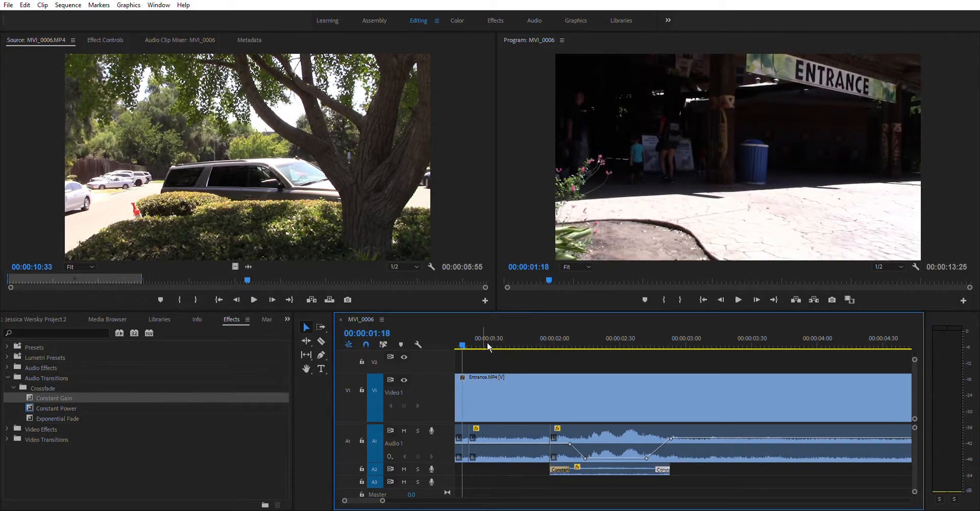
pyautogui.press('space')
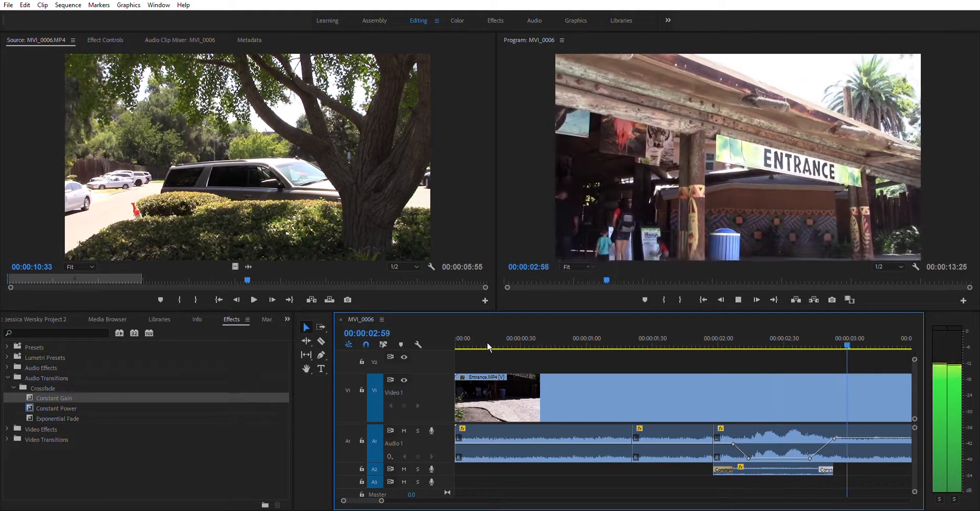
pyautogui.press('space')
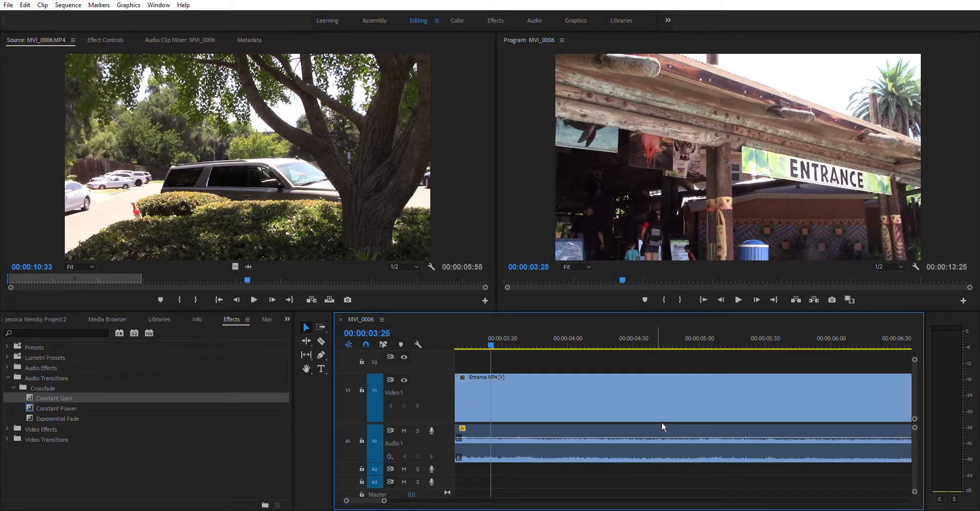